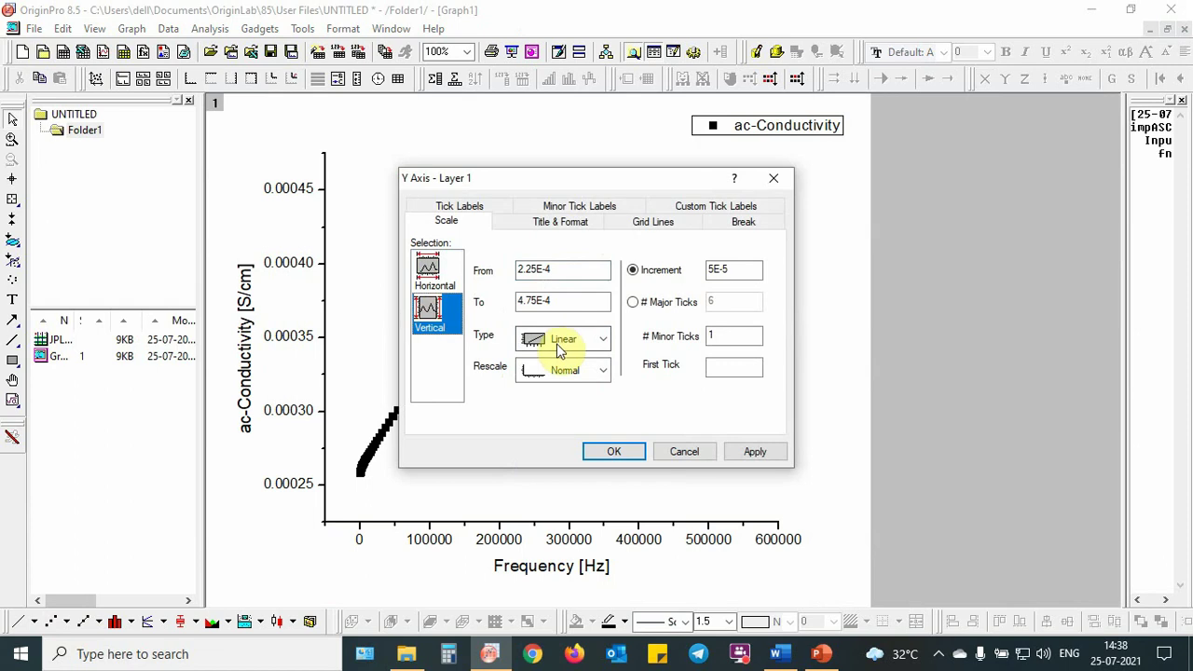
Step: Set the vertical axis of the ac-Conductivity graph to a Log10 scale and rescale the graph to fit the data
{"action": "left_click", "coordinate": [563, 339]}
{"action": "left_click", "coordinate": [559, 364]}
{"action": "left_click", "coordinate": [753, 454]}
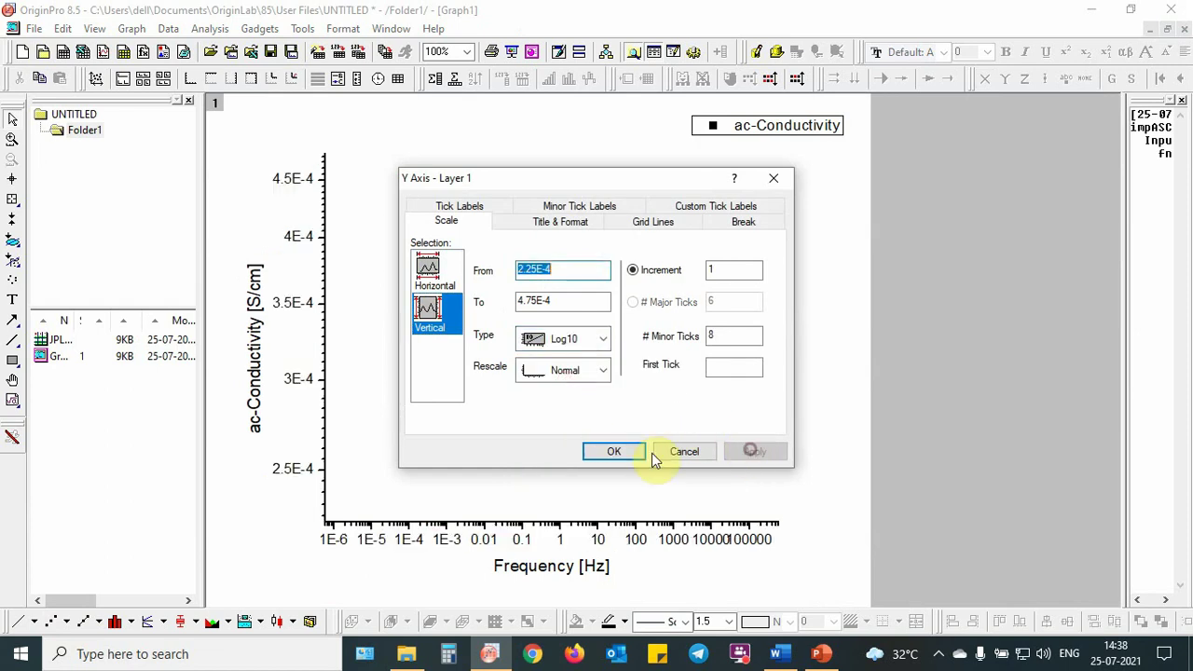
{"action": "left_click", "coordinate": [616, 452]}
{"action": "left_click", "coordinate": [96, 84]}
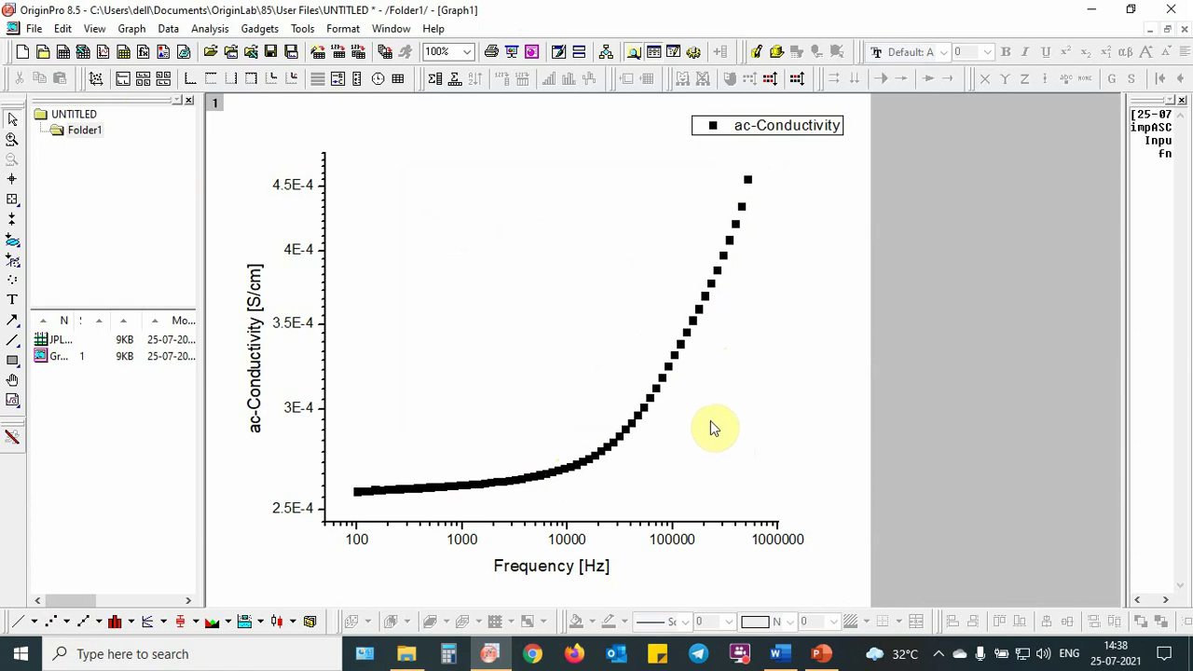
Step: Start a nonlinear curve fit with the User Defined function JonscherPowerLaw and show its formula and parameters
{"action": "key", "text": "ctrl+y"}
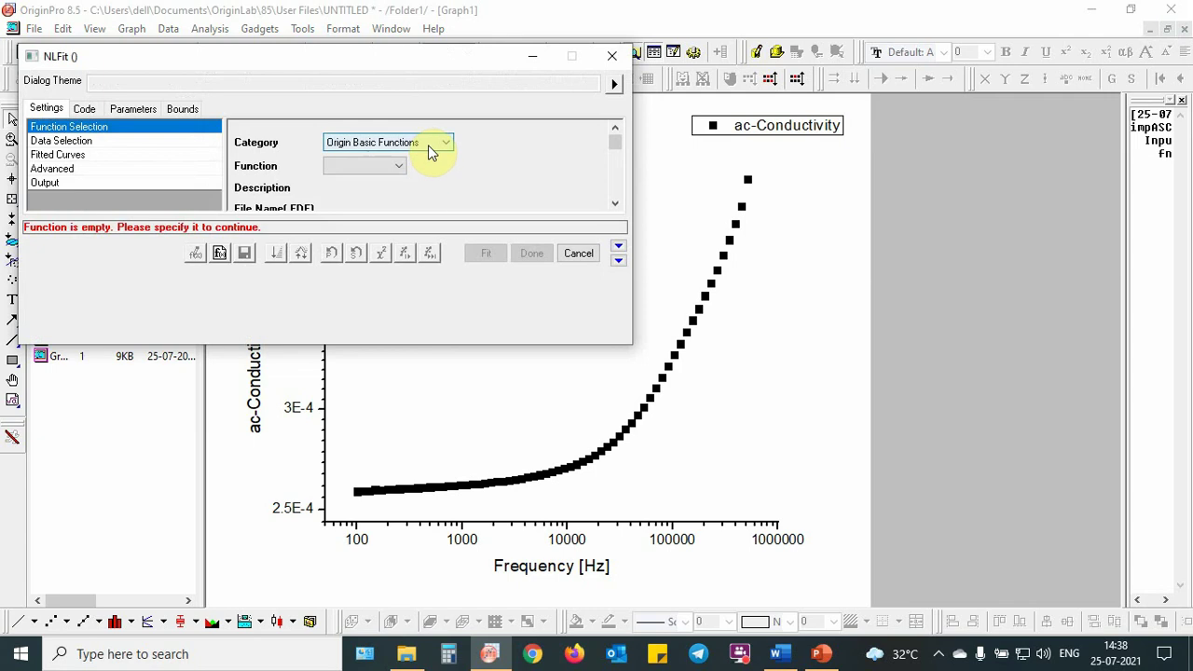
{"action": "left_click", "coordinate": [429, 145]}
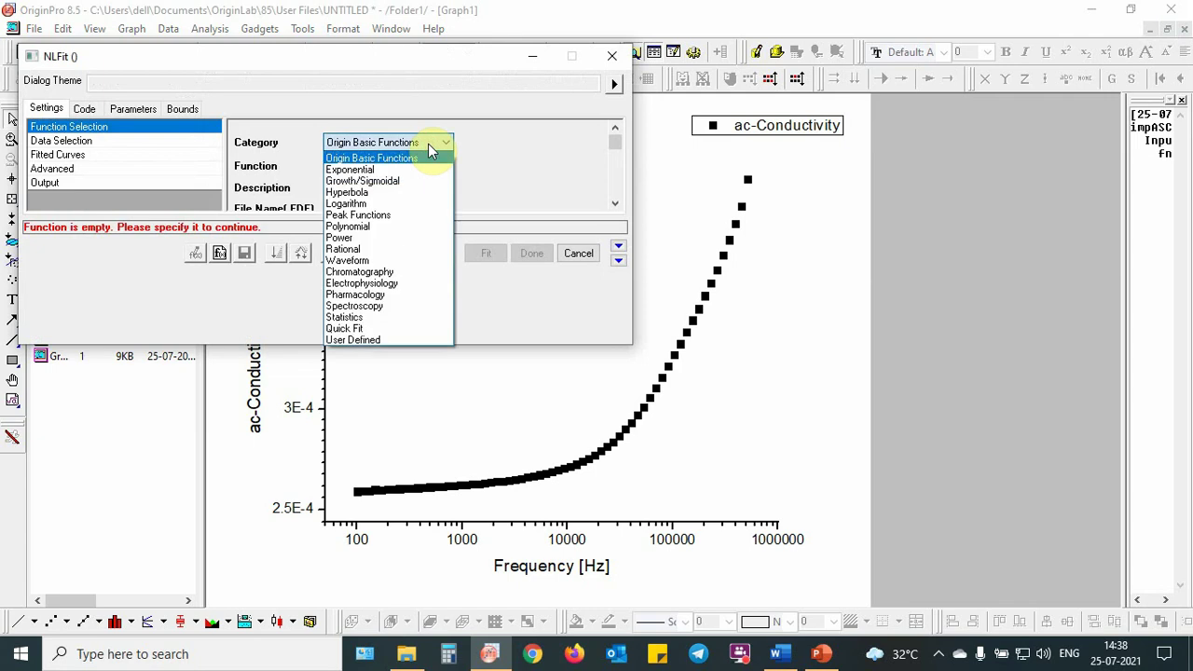
{"action": "left_click", "coordinate": [393, 341]}
{"action": "left_click", "coordinate": [387, 165]}
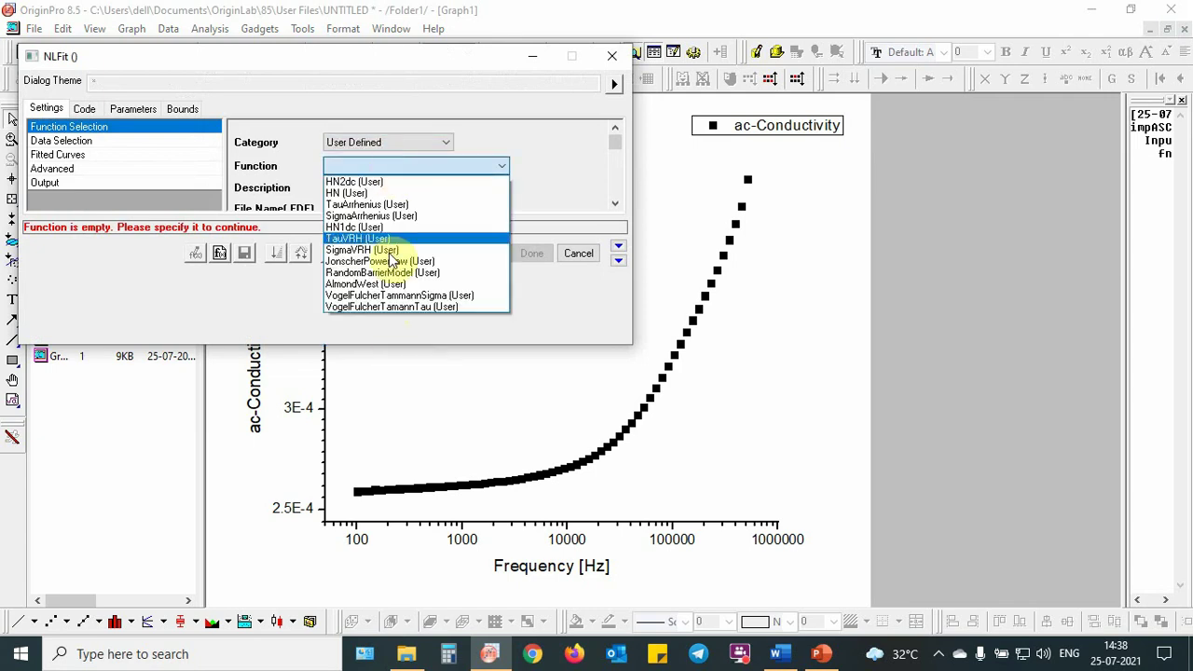
{"action": "left_click", "coordinate": [397, 262]}
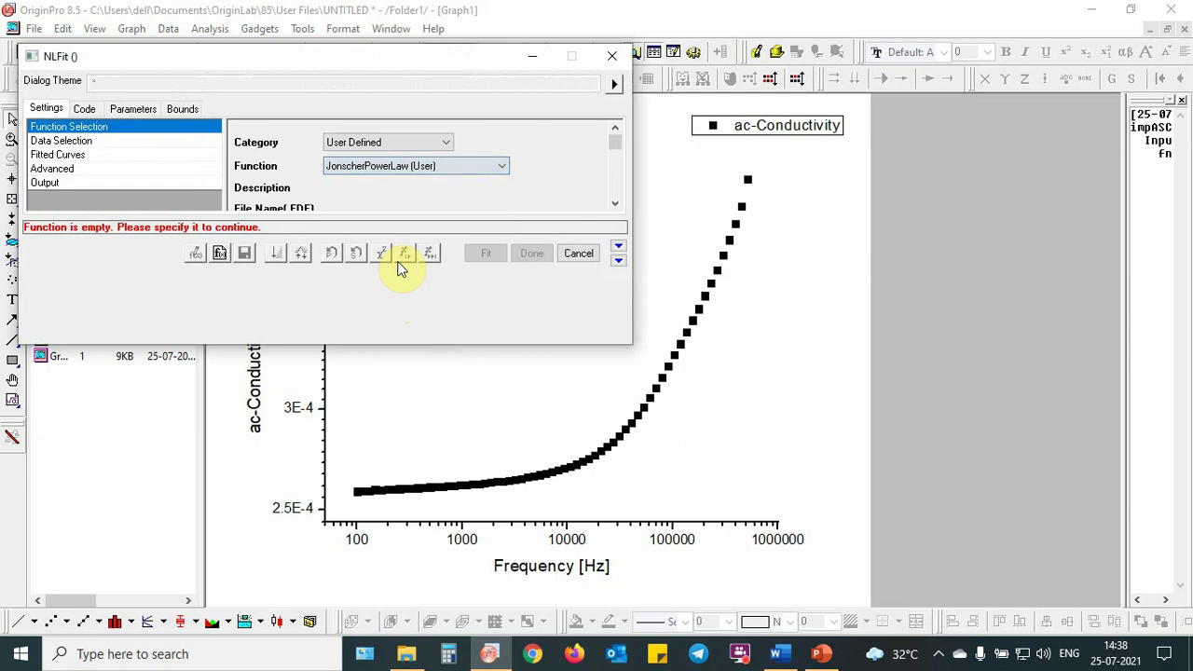
{"action": "left_click", "coordinate": [86, 109]}
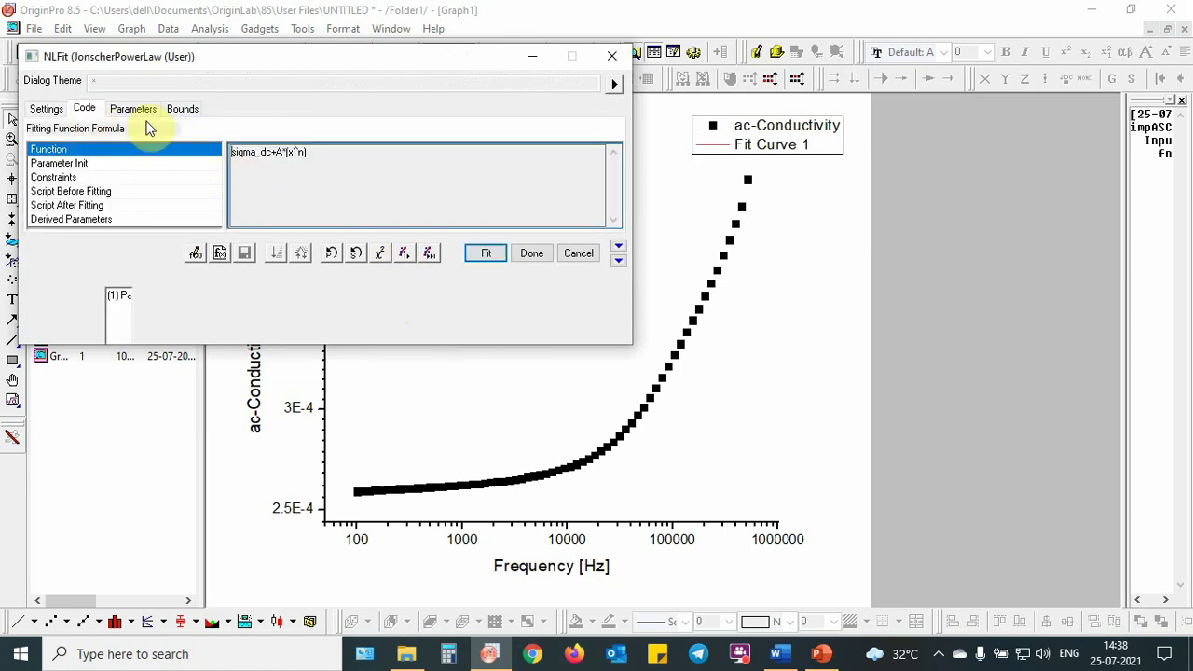
{"action": "left_click", "coordinate": [134, 109]}
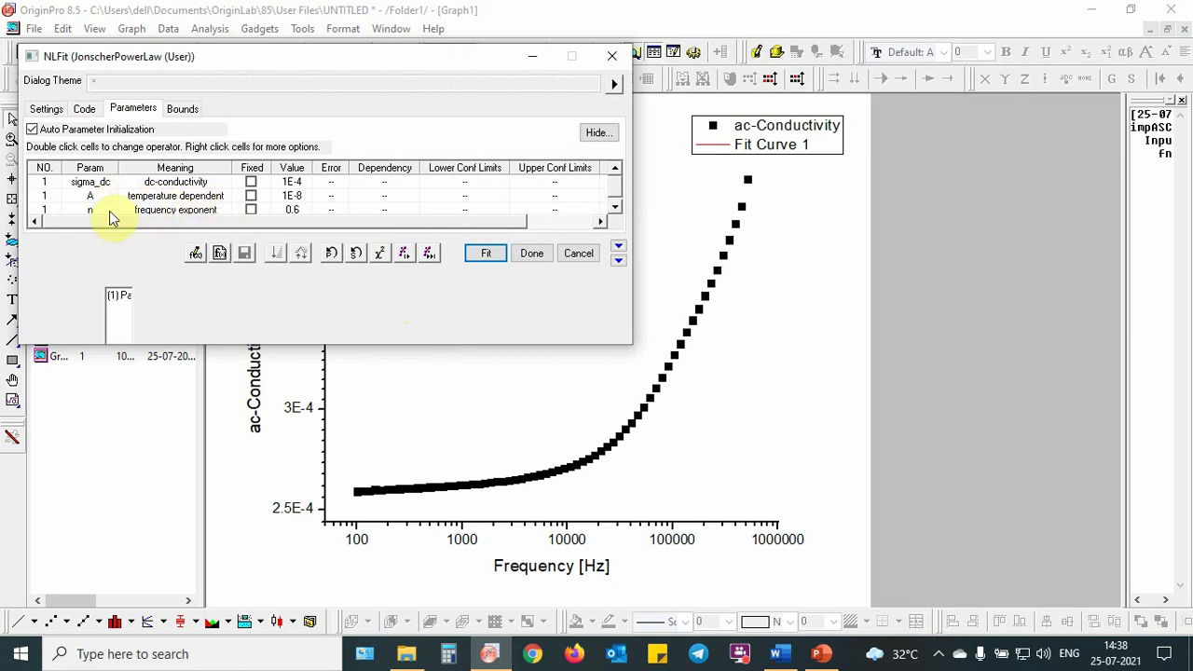
{"action": "mouse_move", "coordinate": [284, 65]}
{"action": "left_mouse_down"}
{"action": "mouse_move", "coordinate": [295, 60]}
{"action": "mouse_move", "coordinate": [282, 46]}
{"action": "left_mouse_up"}
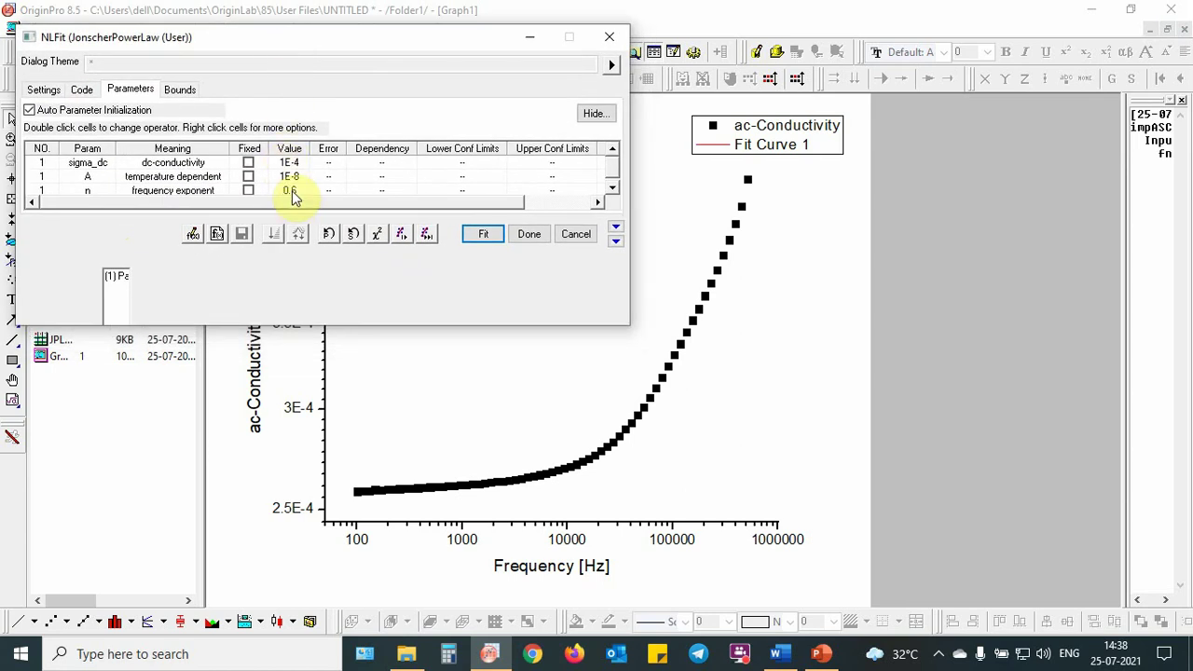
Step: Run the JonscherPowerLaw fit through several single iterations until converged and output the fit to the graph
{"action": "left_click", "coordinate": [401, 233]}
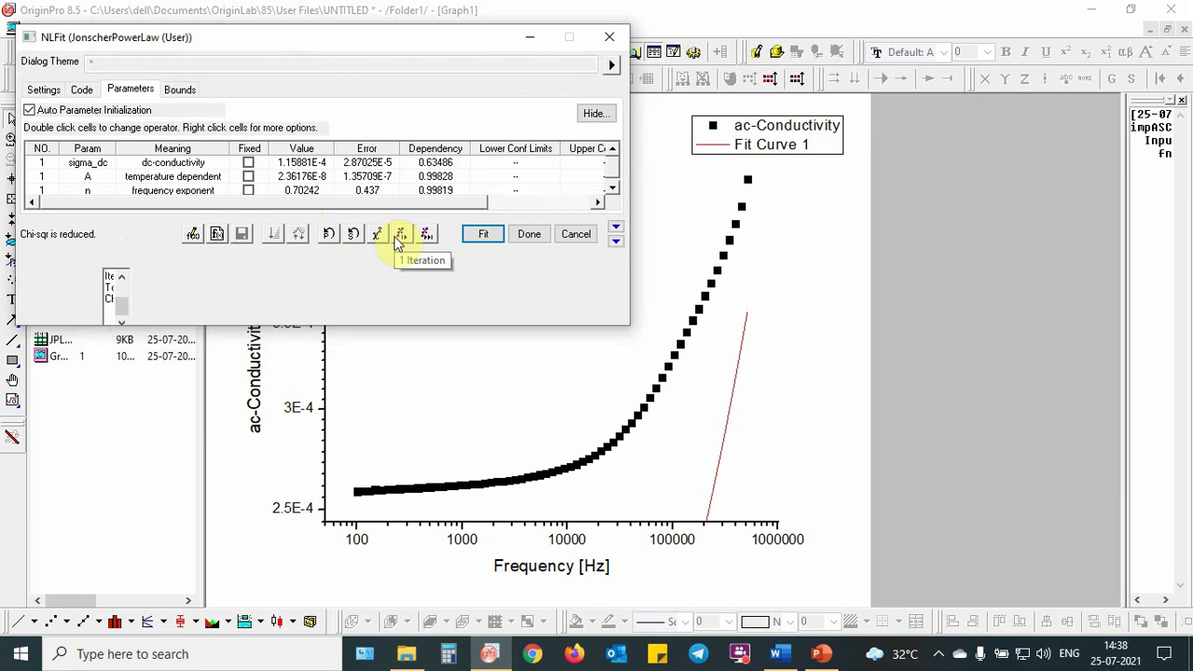
{"action": "left_click", "coordinate": [403, 233]}
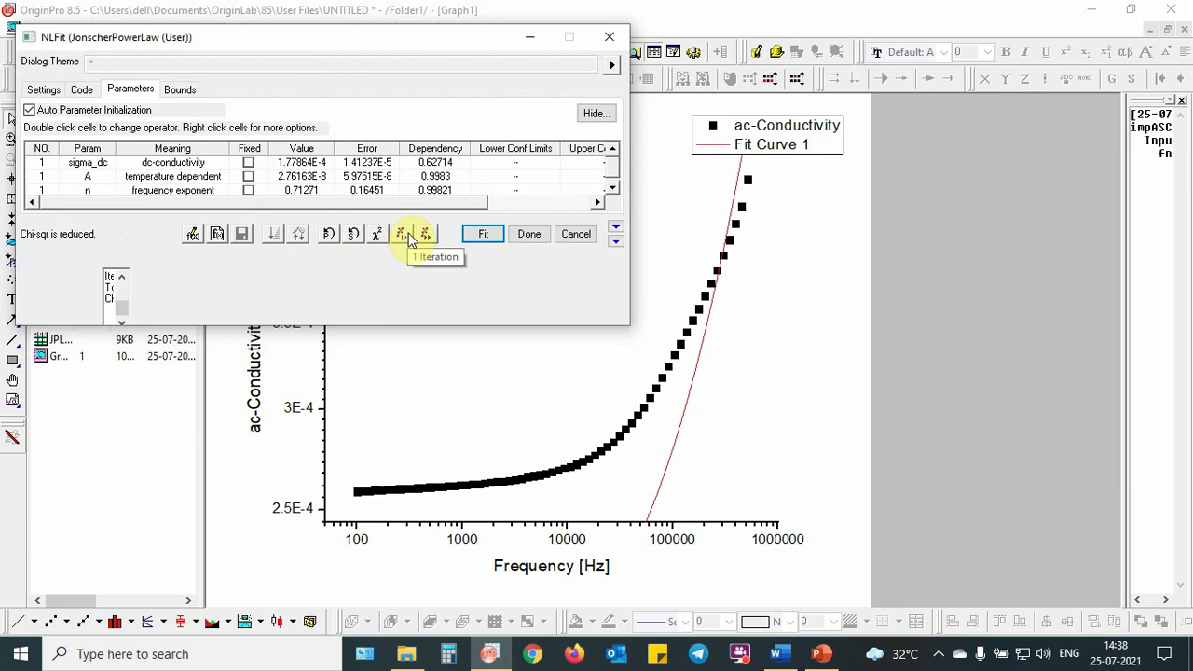
{"action": "left_click", "coordinate": [408, 236]}
{"action": "left_click", "coordinate": [408, 237]}
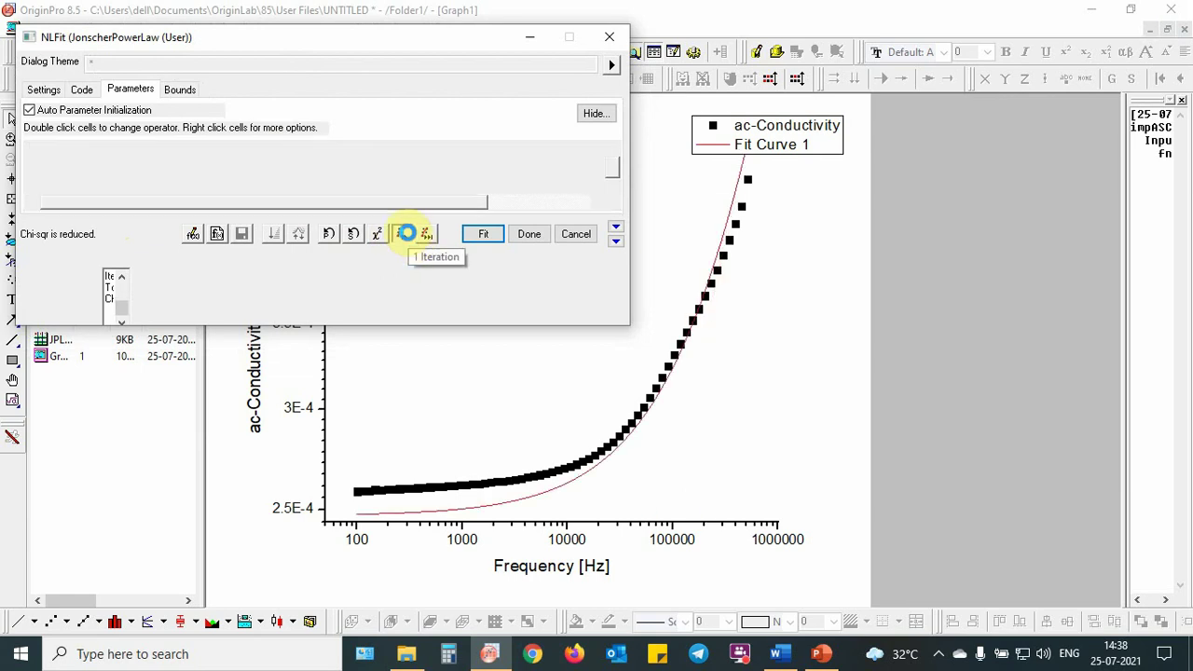
{"action": "left_click", "coordinate": [407, 237]}
{"action": "left_click", "coordinate": [407, 237]}
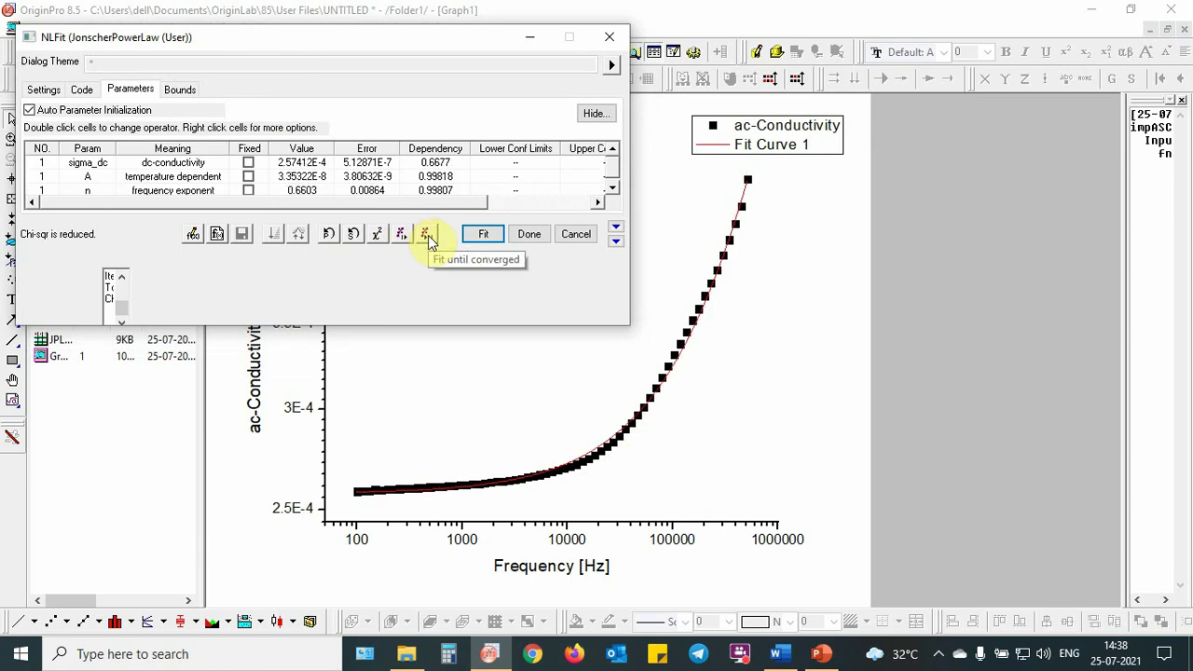
{"action": "left_click", "coordinate": [428, 235]}
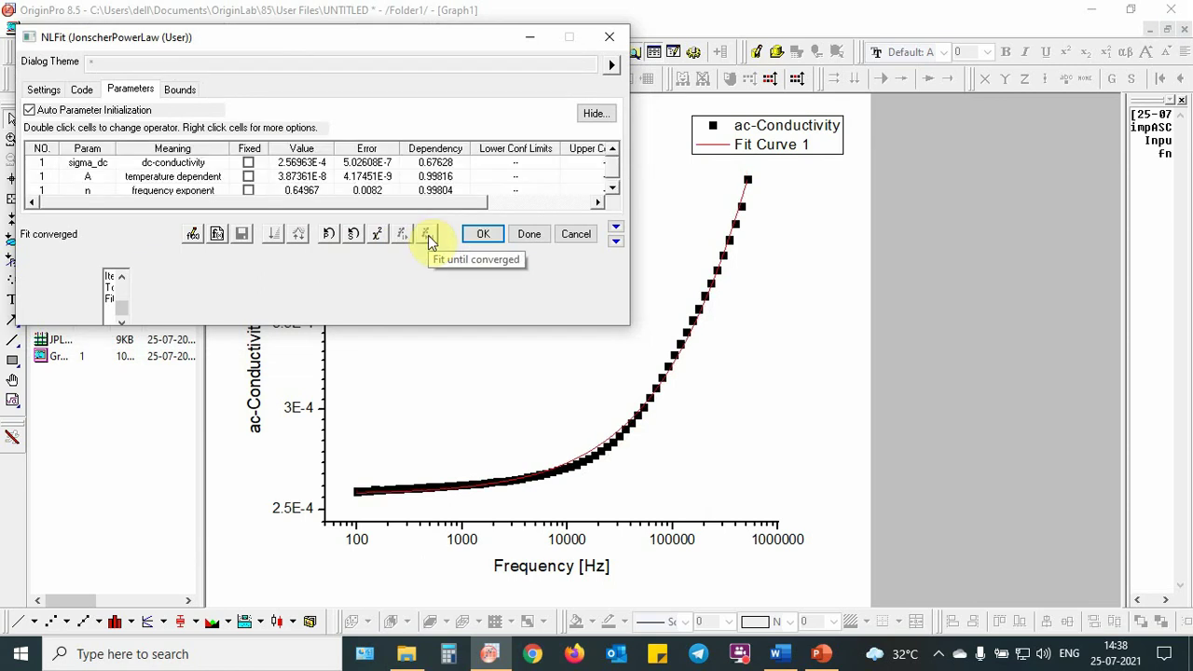
{"action": "left_click", "coordinate": [491, 235]}
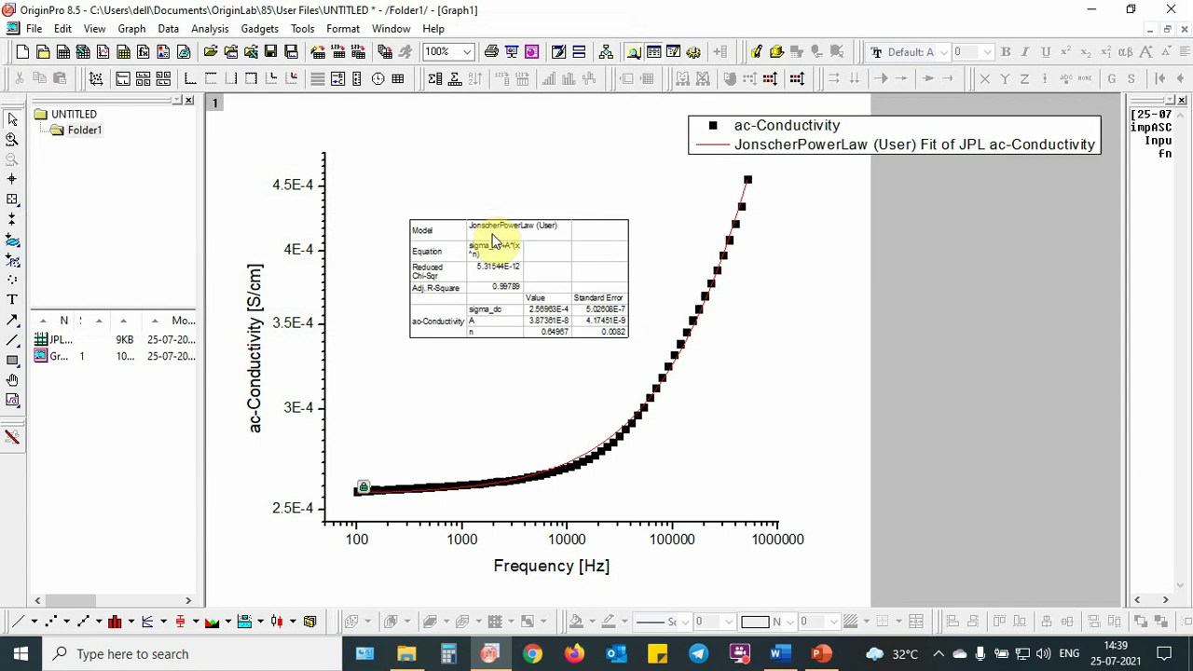
Step: Move the fit results table off the plot area to the right of the curve and enlarge it for readability
{"action": "left_click_drag", "start_coordinate": [471, 246], "coordinate": [788, 296]}
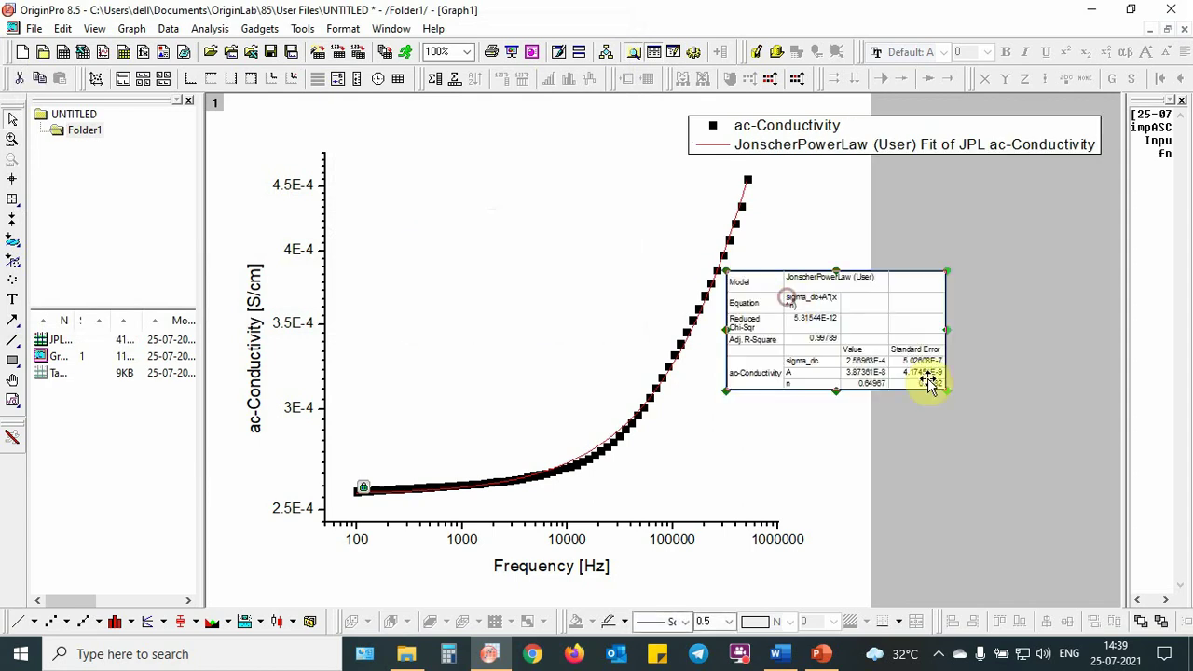
{"action": "left_click_drag", "start_coordinate": [947, 389], "coordinate": [1130, 455]}
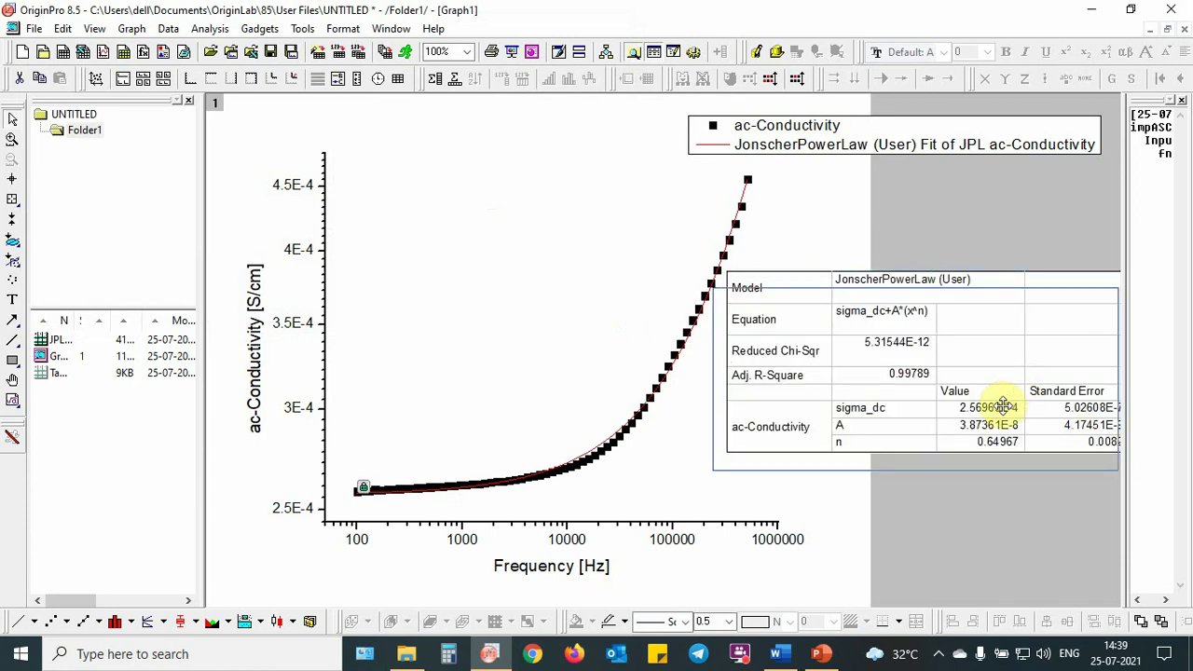
{"action": "left_click_drag", "start_coordinate": [932, 405], "coordinate": [919, 422]}
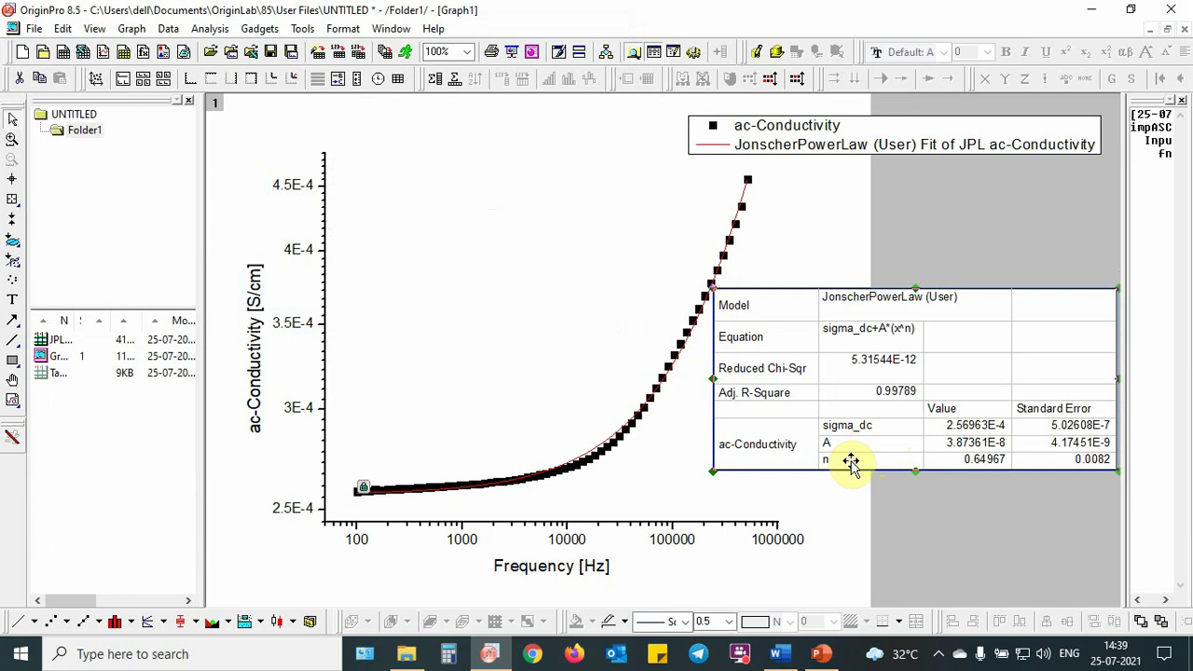
Step: Move the legend above the curve inside the plot area and shift the results table slightly away from the data
{"action": "left_click_drag", "start_coordinate": [1005, 124], "coordinate": [700, 131]}
{"action": "left_click", "coordinate": [940, 192]}
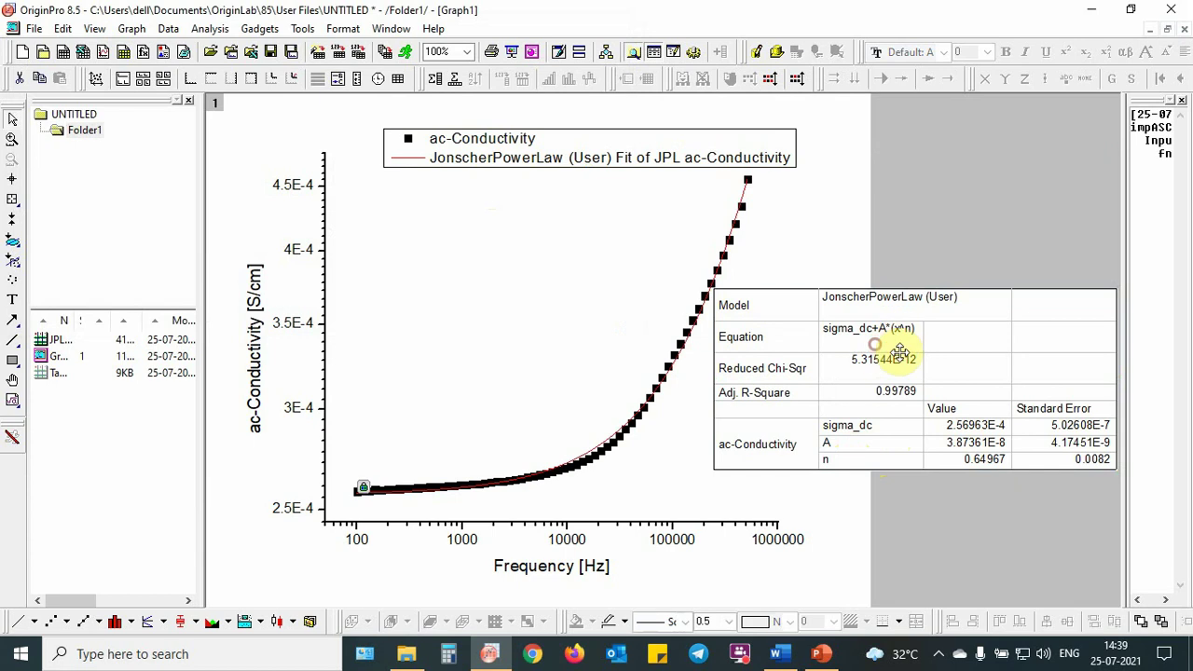
{"action": "left_click_drag", "start_coordinate": [900, 352], "coordinate": [924, 360]}
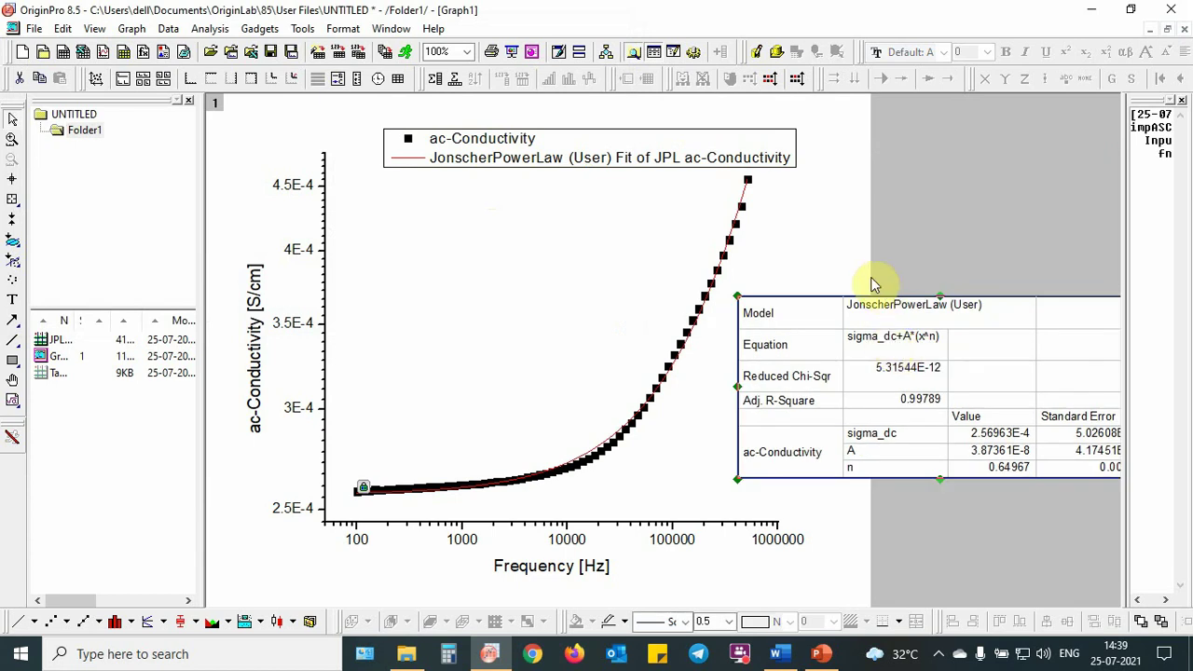
Step: Create a new workbook and import the AW text file into it as Single ASCII
{"action": "left_click", "coordinate": [33, 28]}
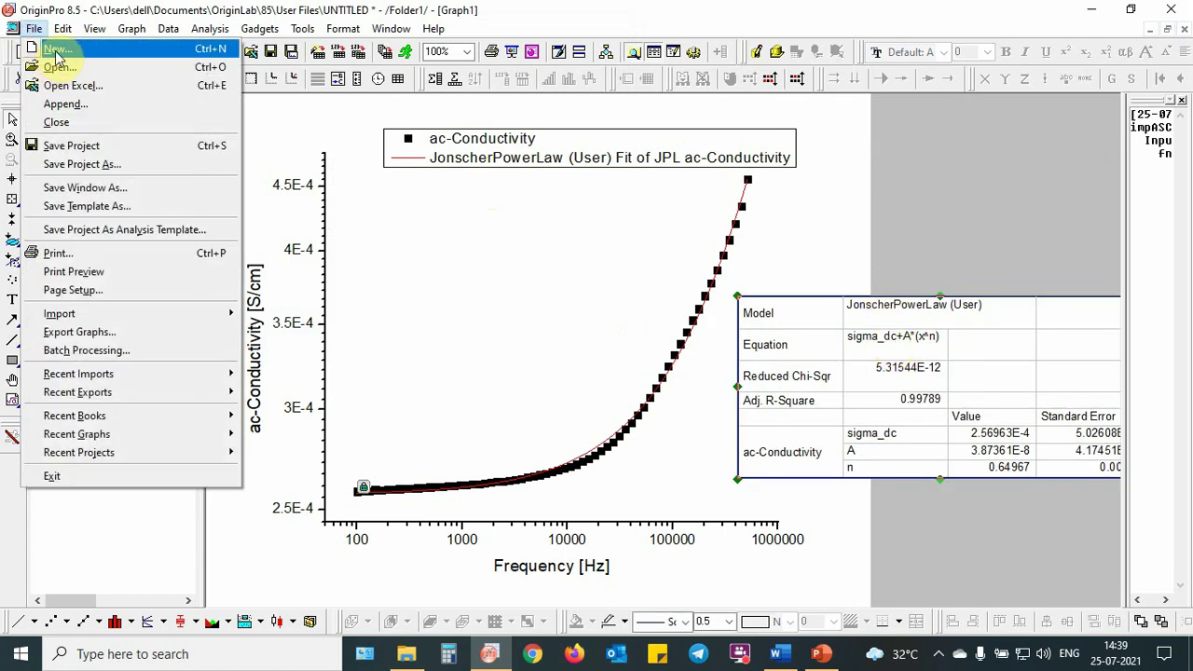
{"action": "left_click", "coordinate": [62, 12]}
{"action": "left_click", "coordinate": [56, 49]}
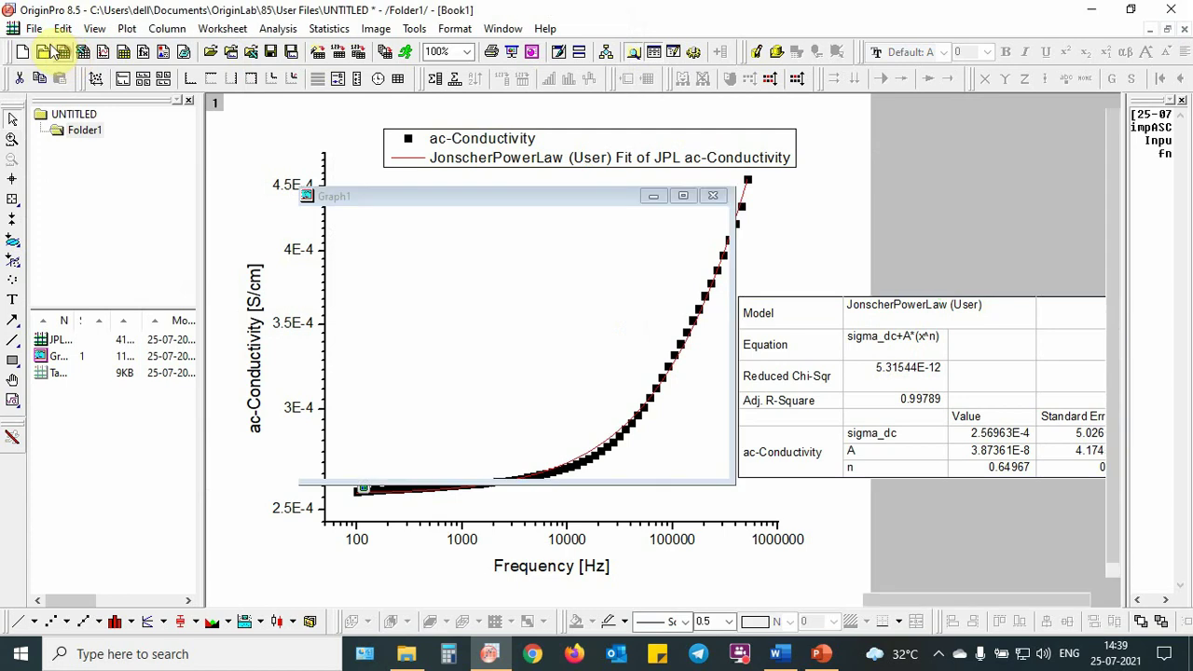
{"action": "left_click", "coordinate": [34, 28]}
{"action": "mouse_move", "coordinate": [61, 336]}
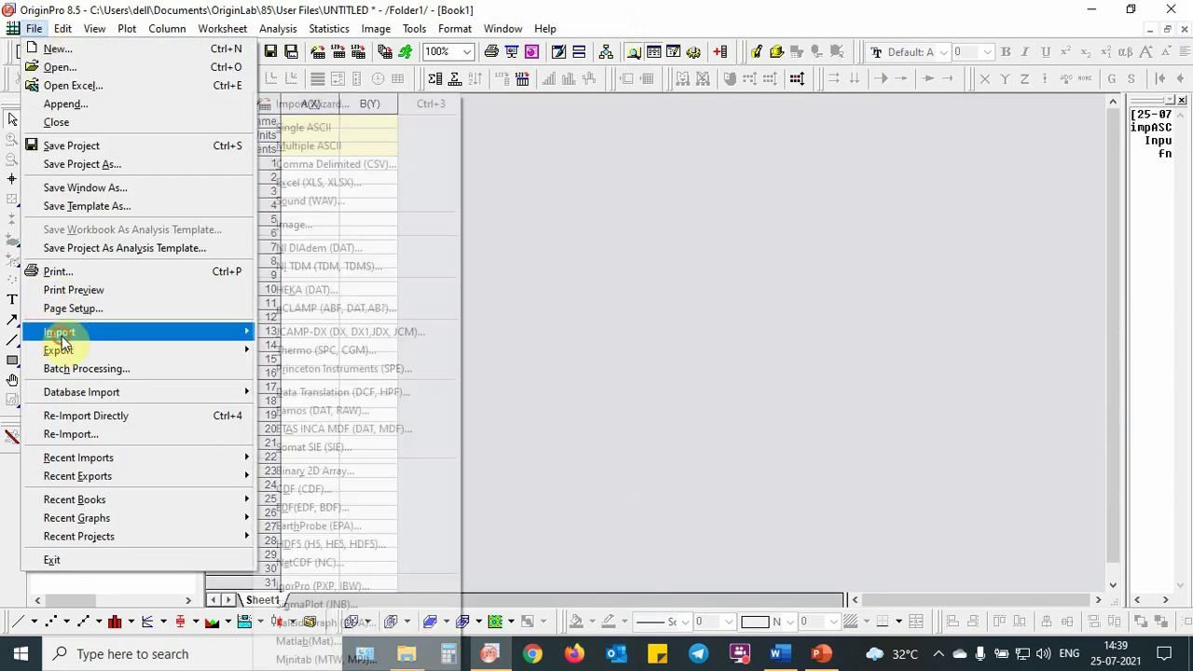
{"action": "left_click", "coordinate": [345, 127]}
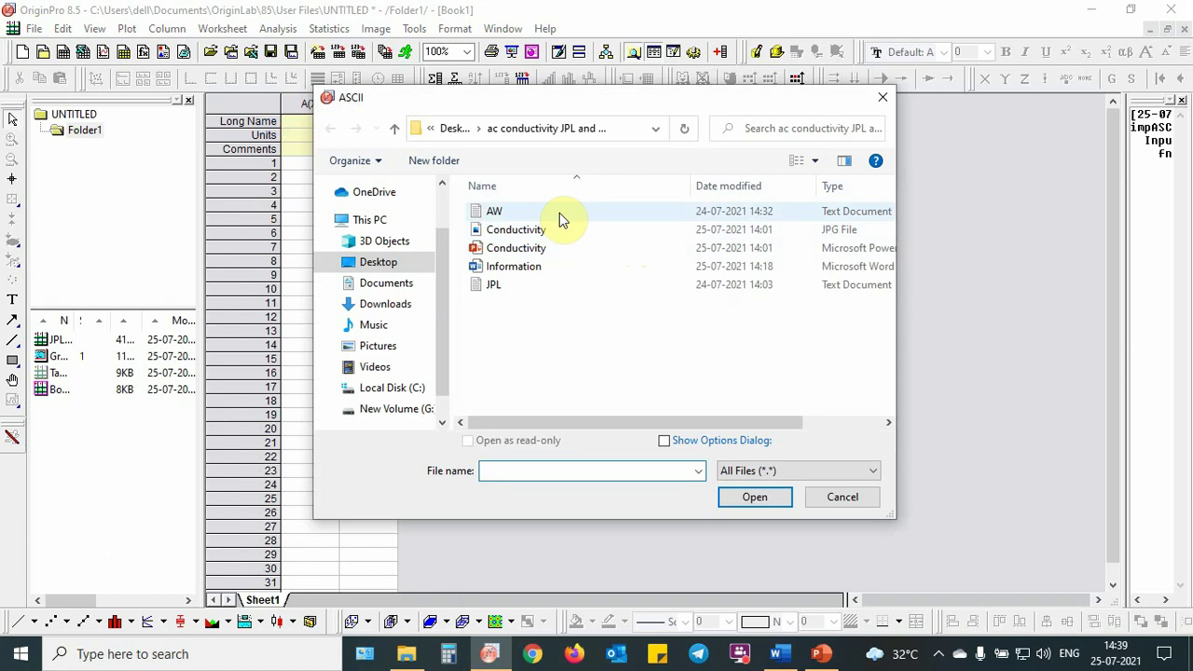
{"action": "left_click", "coordinate": [560, 212]}
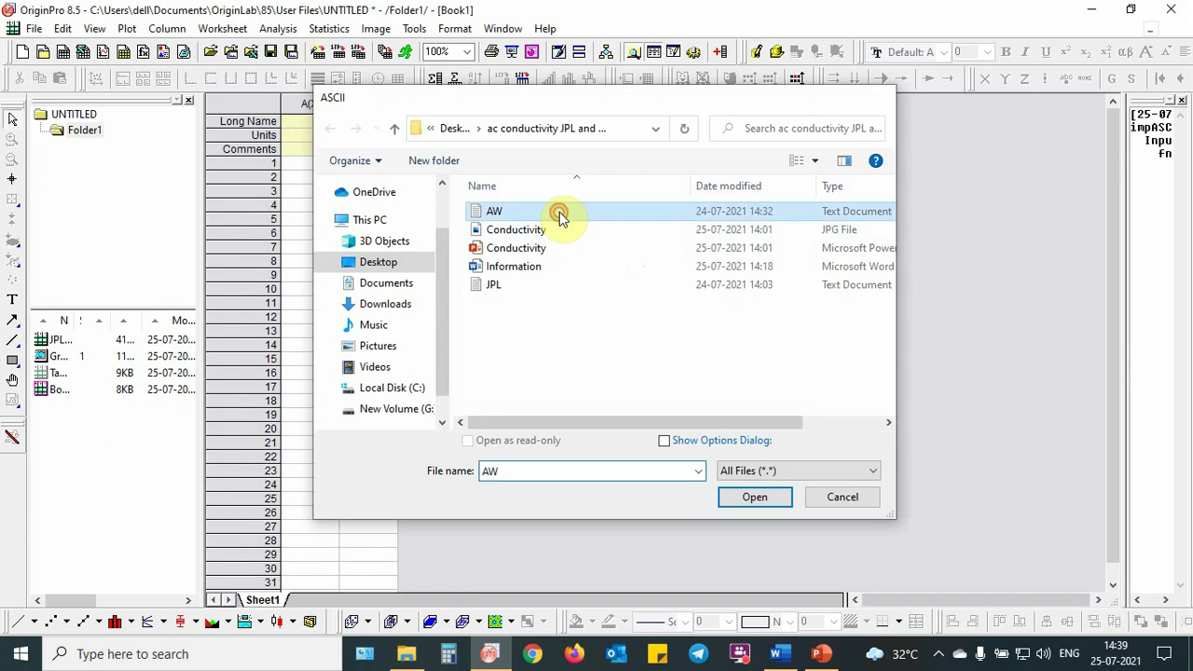
{"action": "double_click", "coordinate": [559, 213]}
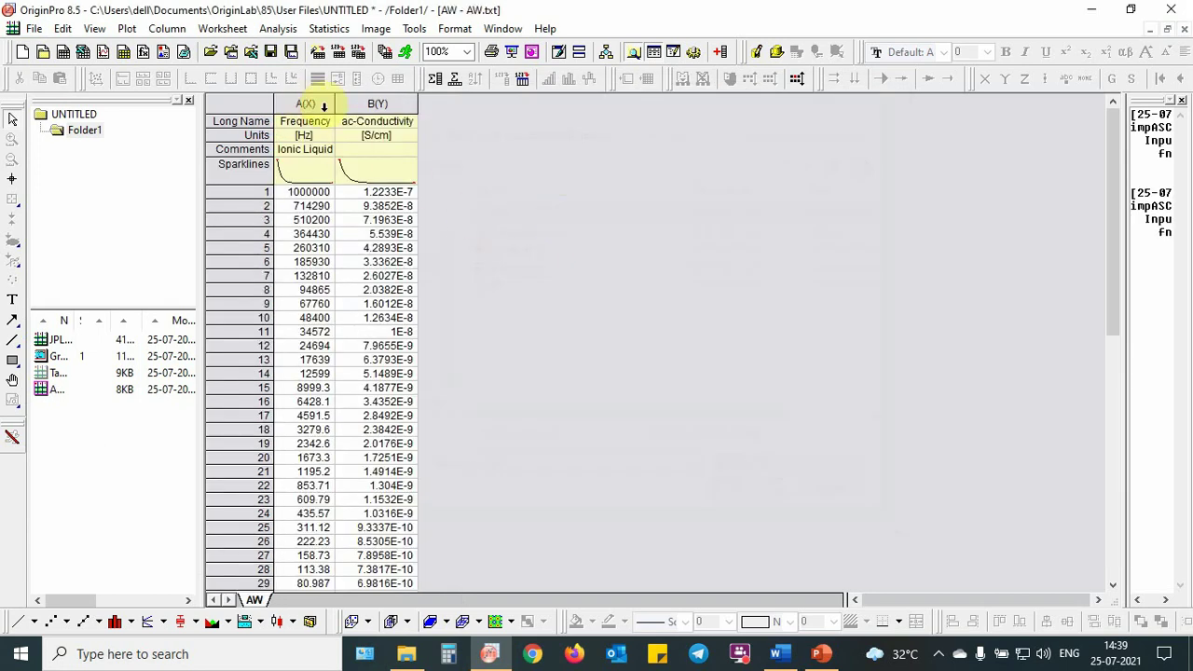
Step: Plot the AW Frequency and ac-Conductivity columns as a scatter graph with both axes on Log10 scales, rescaled to the data
{"action": "left_click_drag", "start_coordinate": [308, 103], "coordinate": [377, 103]}
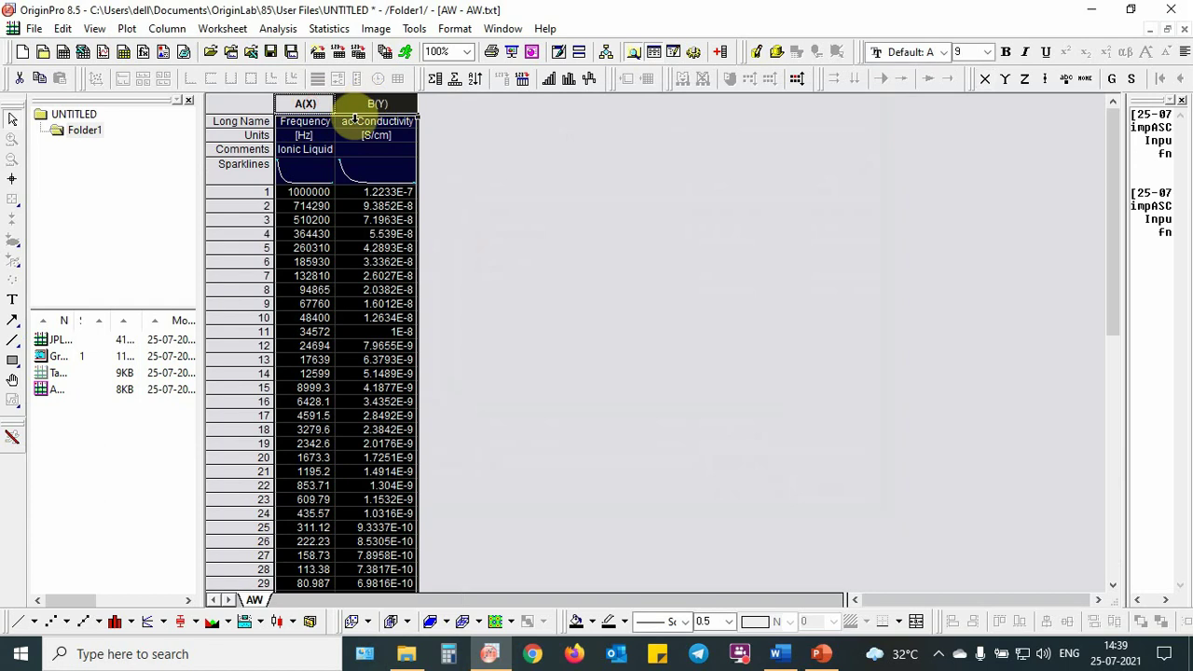
{"action": "left_click", "coordinate": [51, 623]}
{"action": "double_click", "coordinate": [459, 529]}
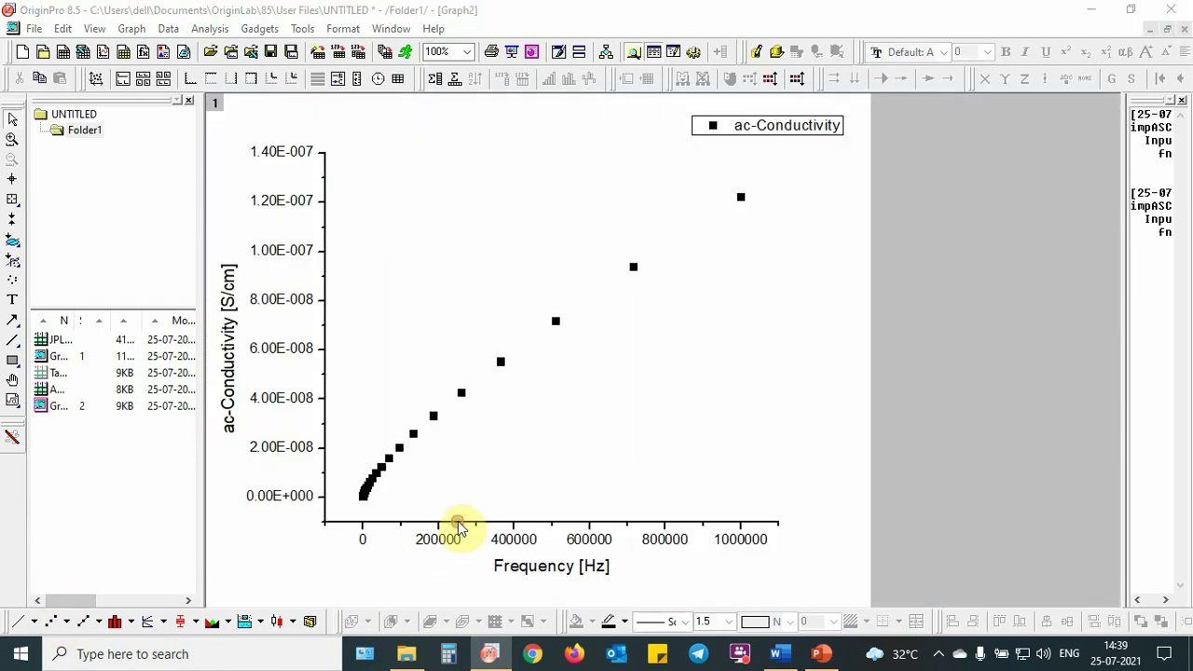
{"action": "left_click", "coordinate": [565, 338]}
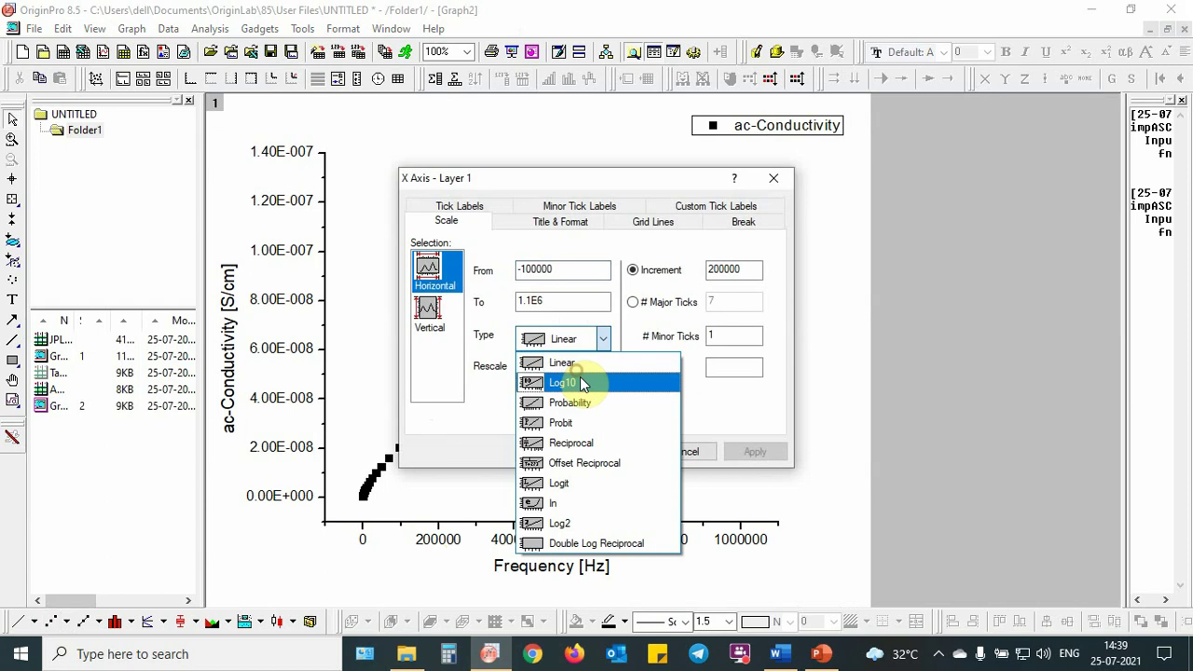
{"action": "left_click", "coordinate": [576, 382]}
{"action": "left_click", "coordinate": [429, 312]}
{"action": "left_click", "coordinate": [565, 339]}
{"action": "left_click", "coordinate": [565, 383]}
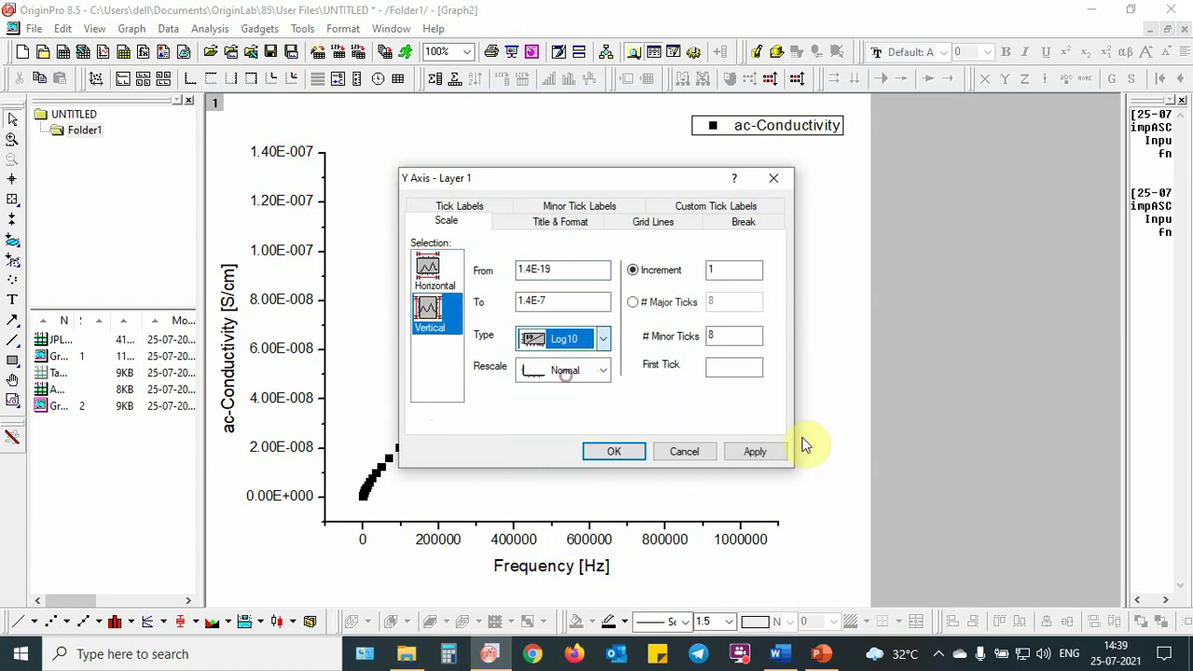
{"action": "left_click", "coordinate": [756, 451]}
{"action": "left_click", "coordinate": [640, 451]}
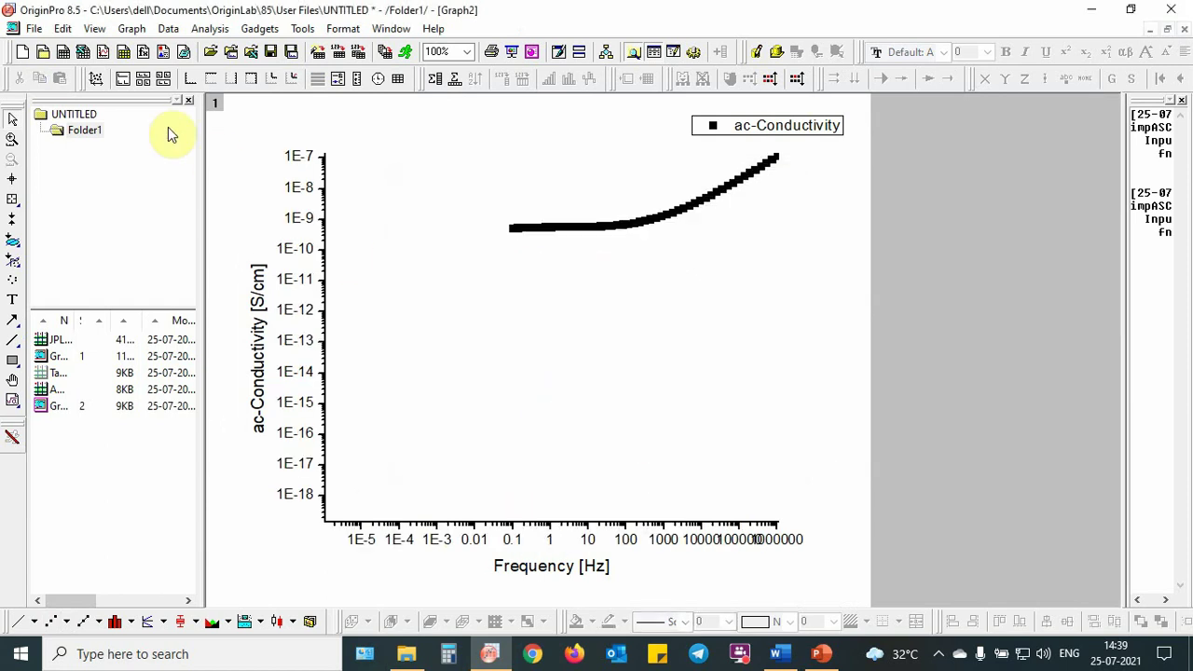
{"action": "left_click", "coordinate": [97, 80]}
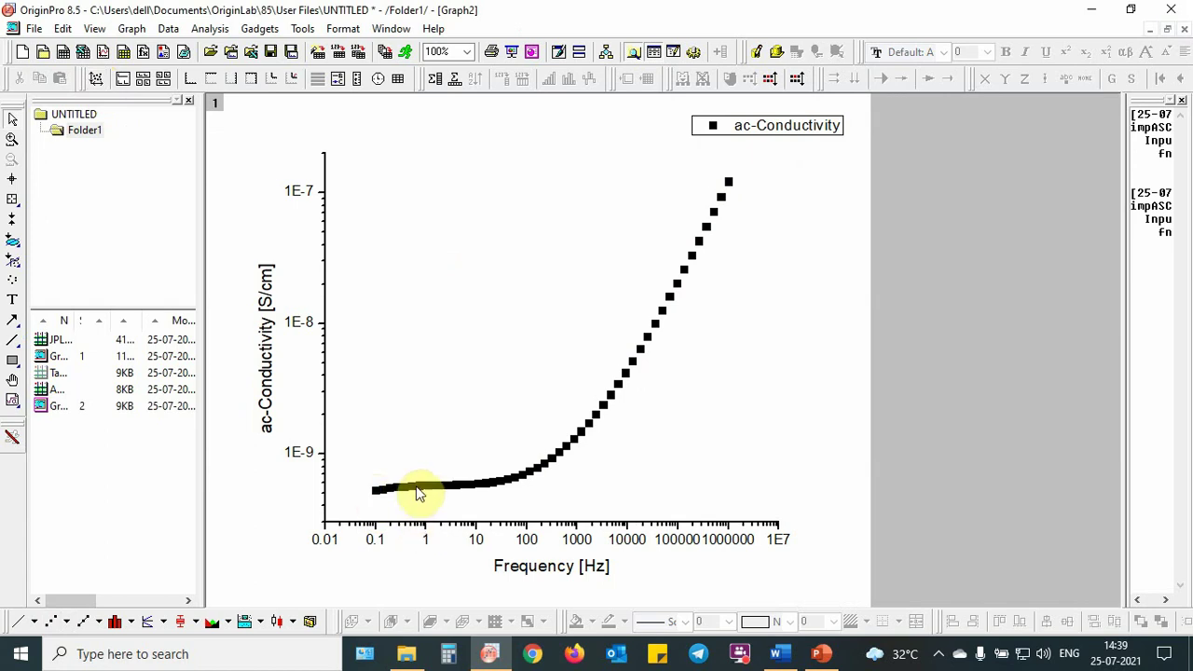
Step: Delete the AW worksheet data in rows 43 to 49 and rescale the AW graph's axes to the remaining points
{"action": "double_click", "coordinate": [56, 390]}
{"action": "left_click", "coordinate": [567, 334]}
{"action": "scroll", "coordinate": [437, 427], "scroll_direction": "down", "scroll_amount": 7}
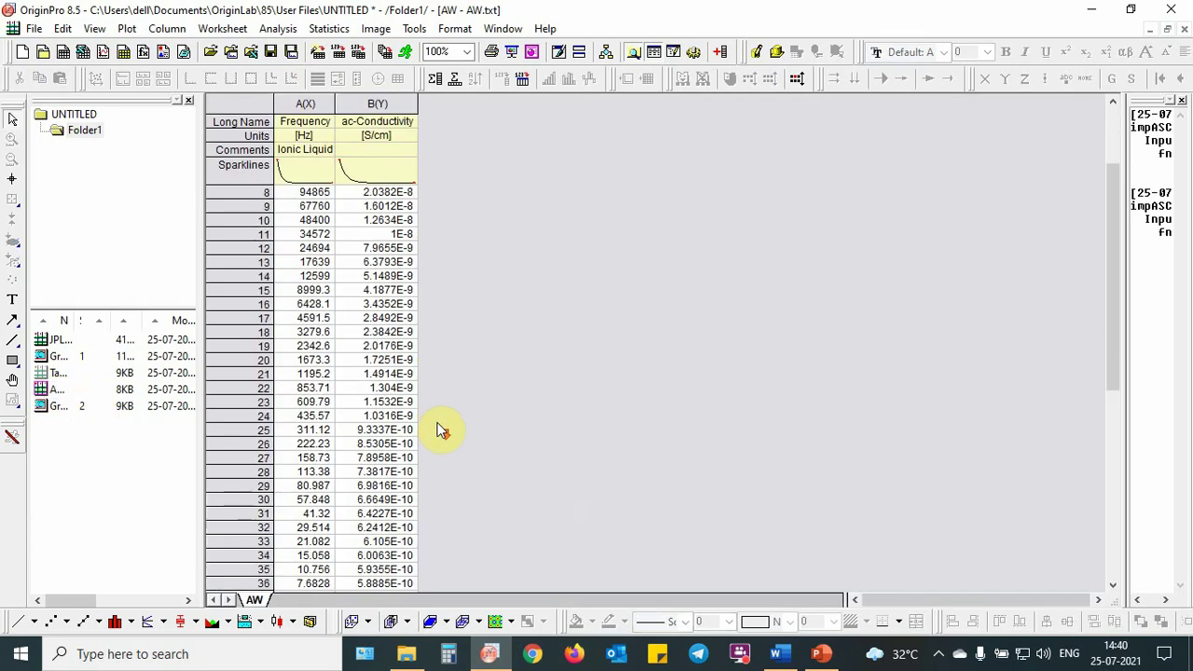
{"action": "scroll", "coordinate": [446, 429], "scroll_direction": "down", "scroll_amount": 3}
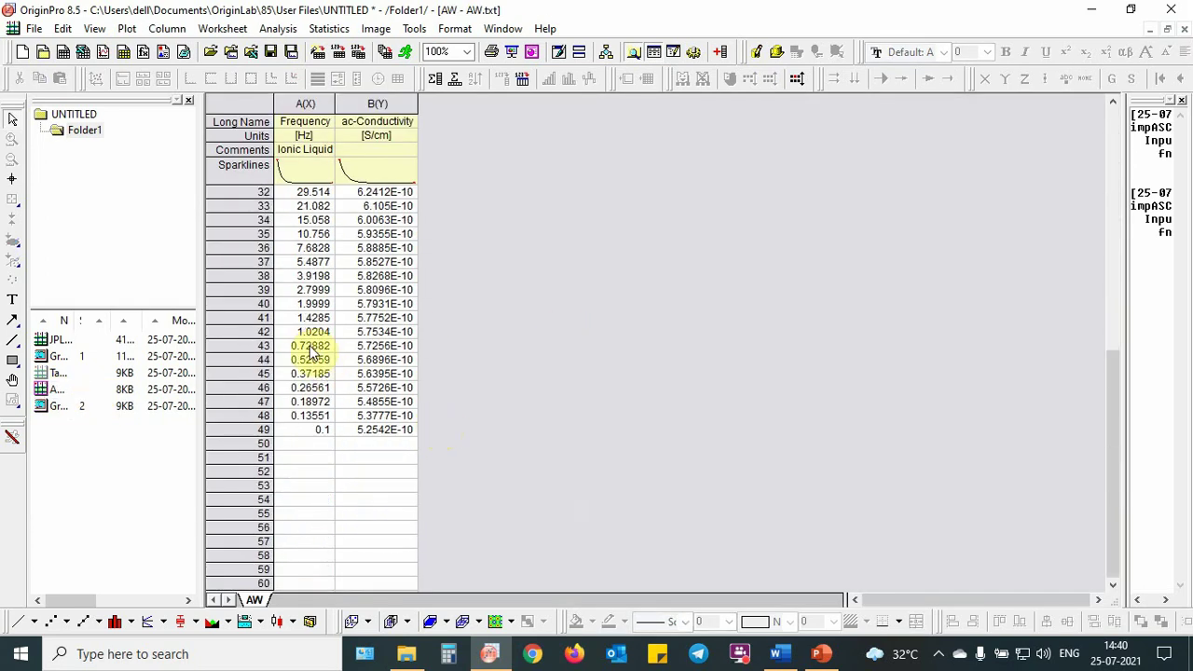
{"action": "left_click_drag", "start_coordinate": [310, 346], "coordinate": [382, 427]}
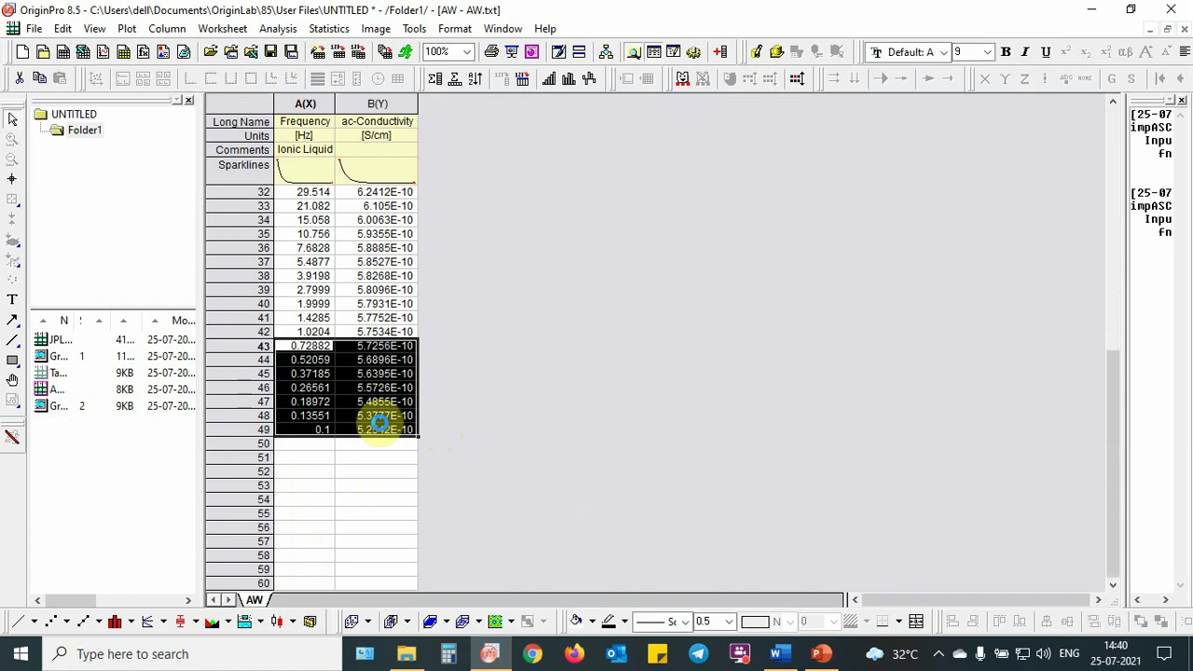
{"action": "key", "text": "Delete"}
{"action": "double_click", "coordinate": [47, 406]}
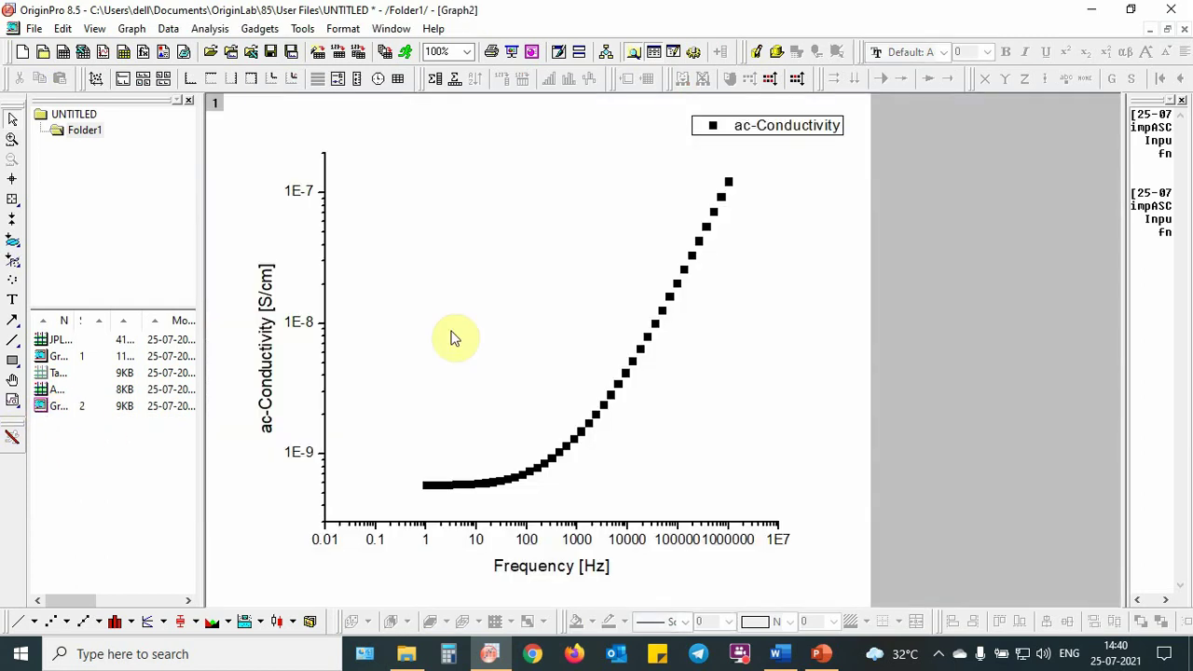
{"action": "left_click", "coordinate": [96, 78]}
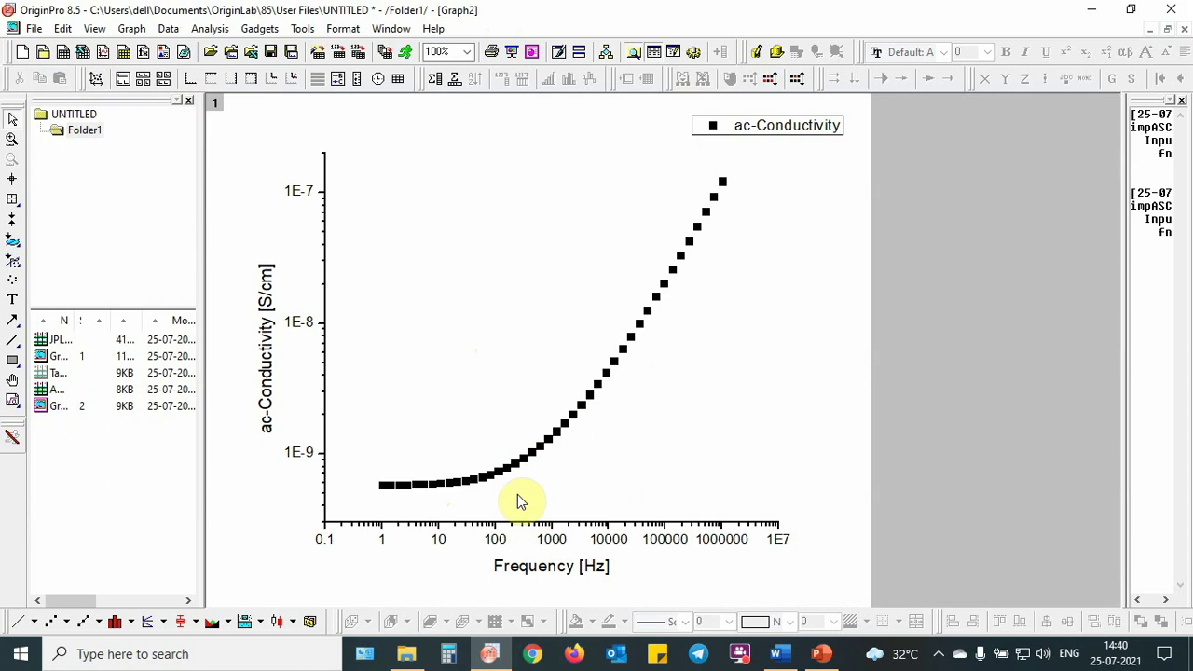
Step: Read the coordinates of a point on the low-frequency plateau of the ac-Conductivity curve with the Screen Reader
{"action": "key", "text": "ctrl+y"}
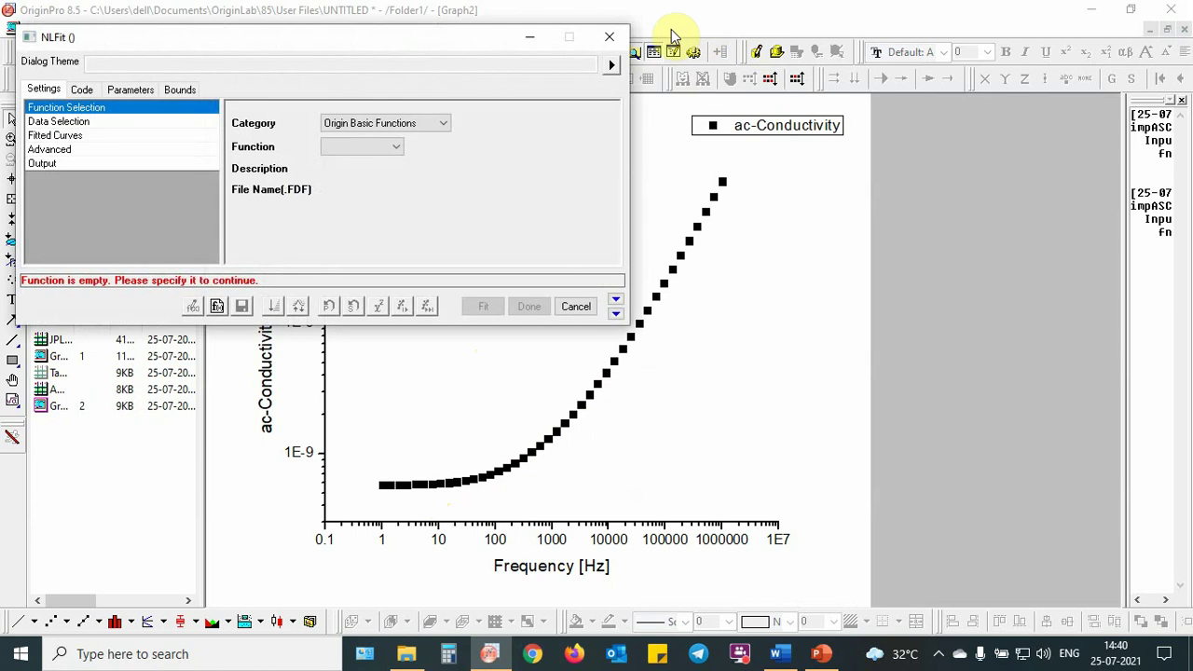
{"action": "left_click", "coordinate": [607, 37]}
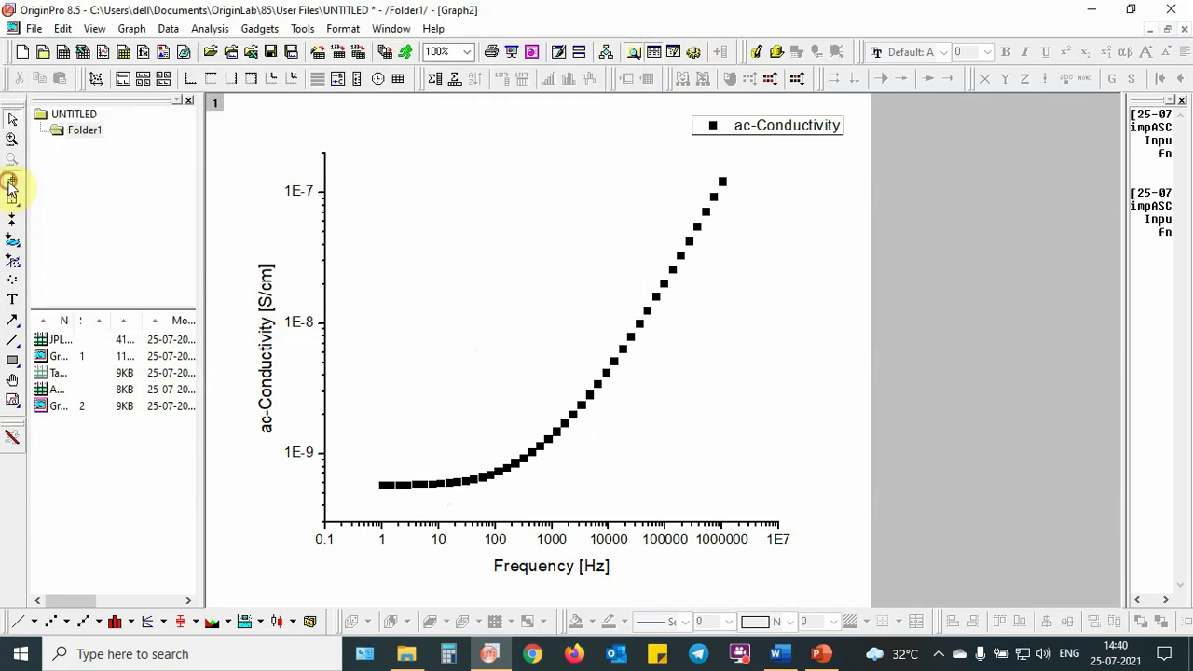
{"action": "left_click", "coordinate": [11, 181]}
{"action": "left_click", "coordinate": [402, 484]}
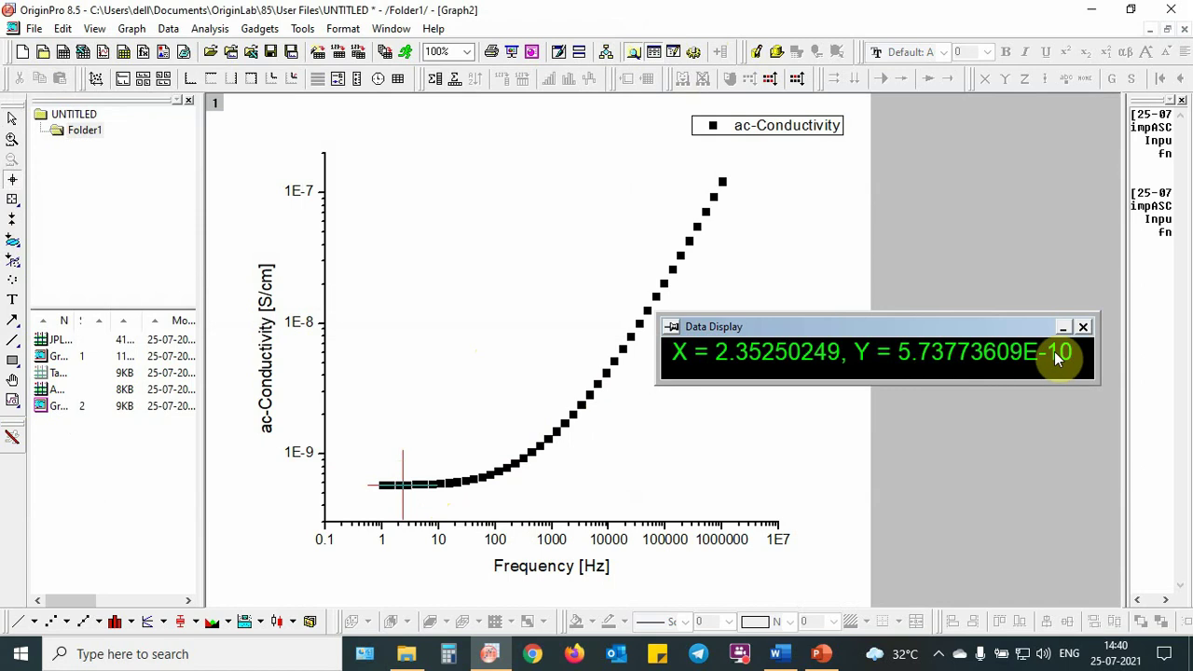
{"action": "left_click", "coordinate": [1086, 327]}
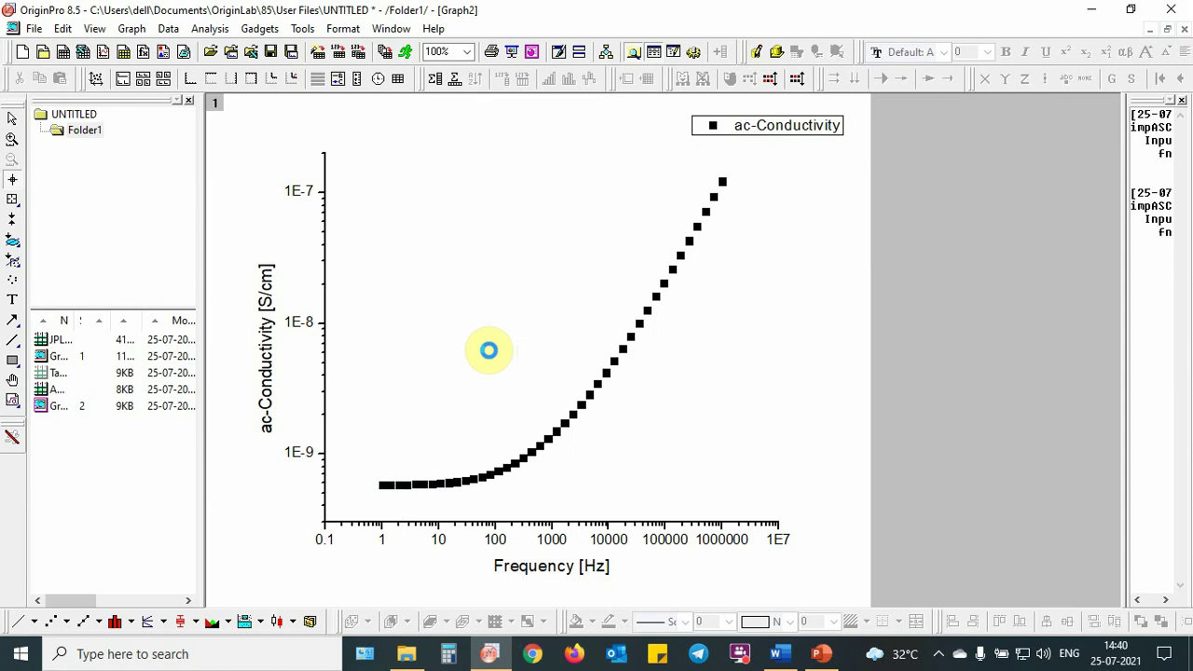
Step: Start a nonlinear curve fit of the AW plot using the User Defined function AlmondWest
{"action": "key", "text": "ctrl+y"}
{"action": "left_click", "coordinate": [422, 123]}
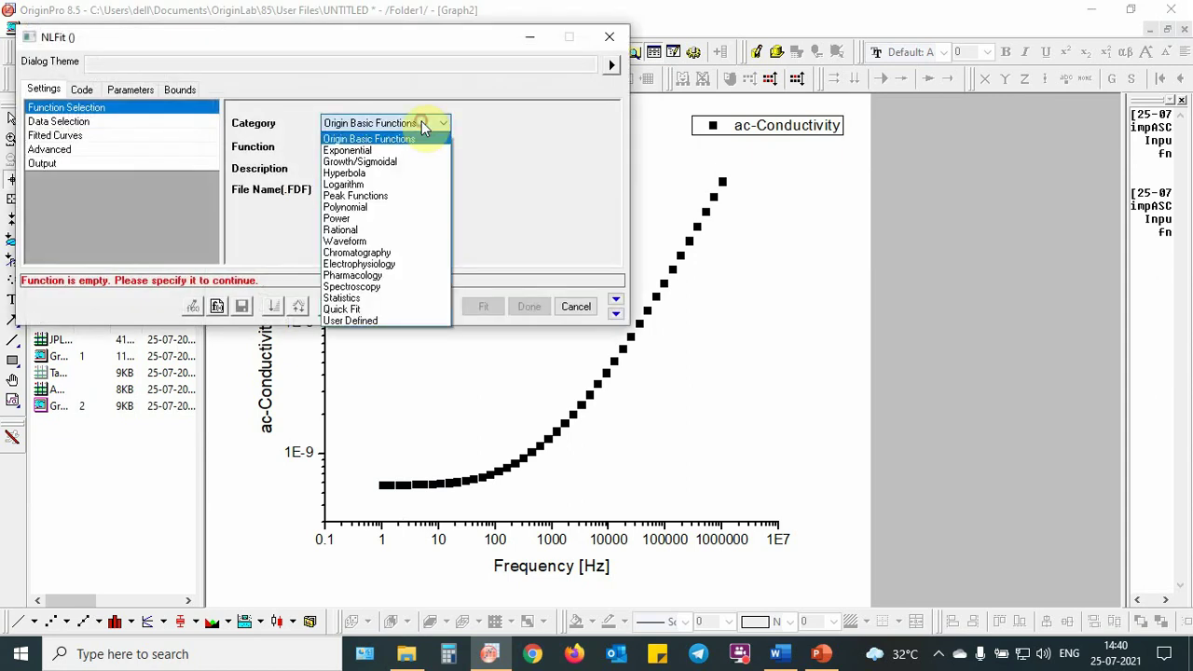
{"action": "left_click", "coordinate": [360, 321]}
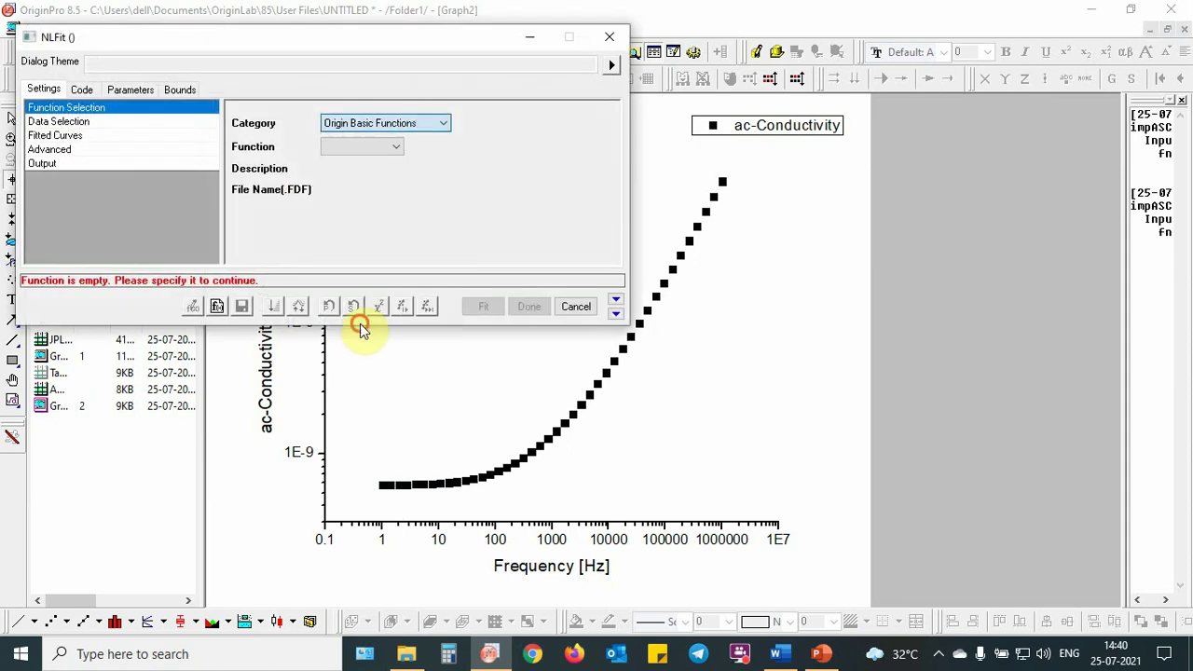
{"action": "left_click", "coordinate": [379, 145]}
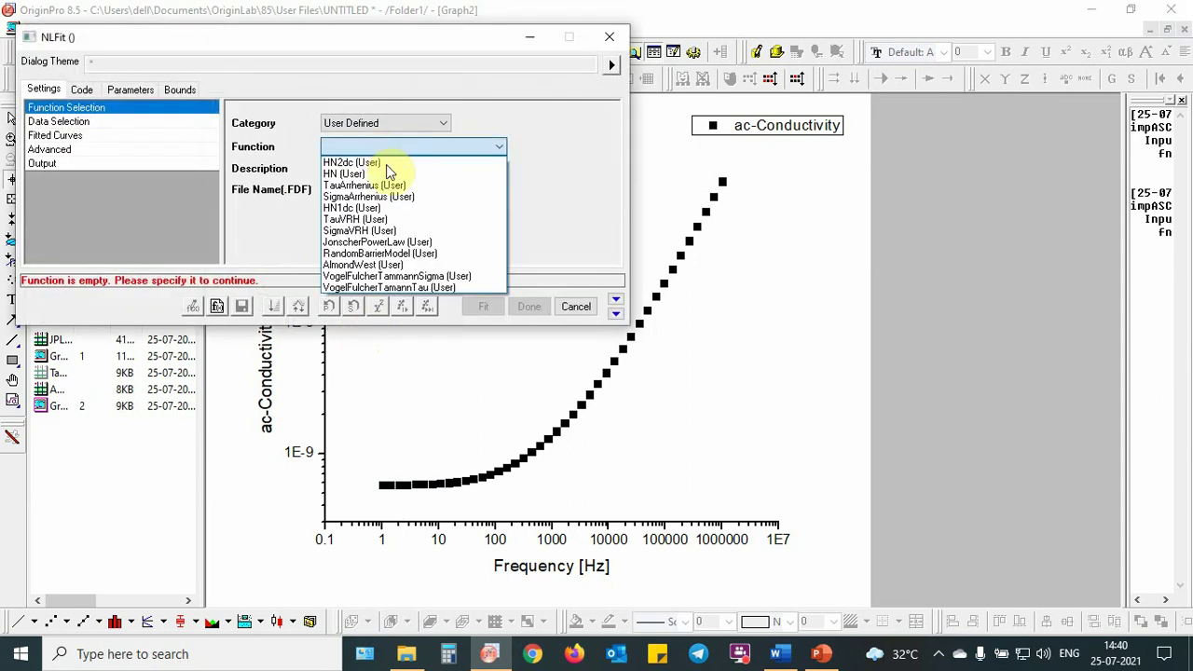
{"action": "left_click", "coordinate": [392, 265]}
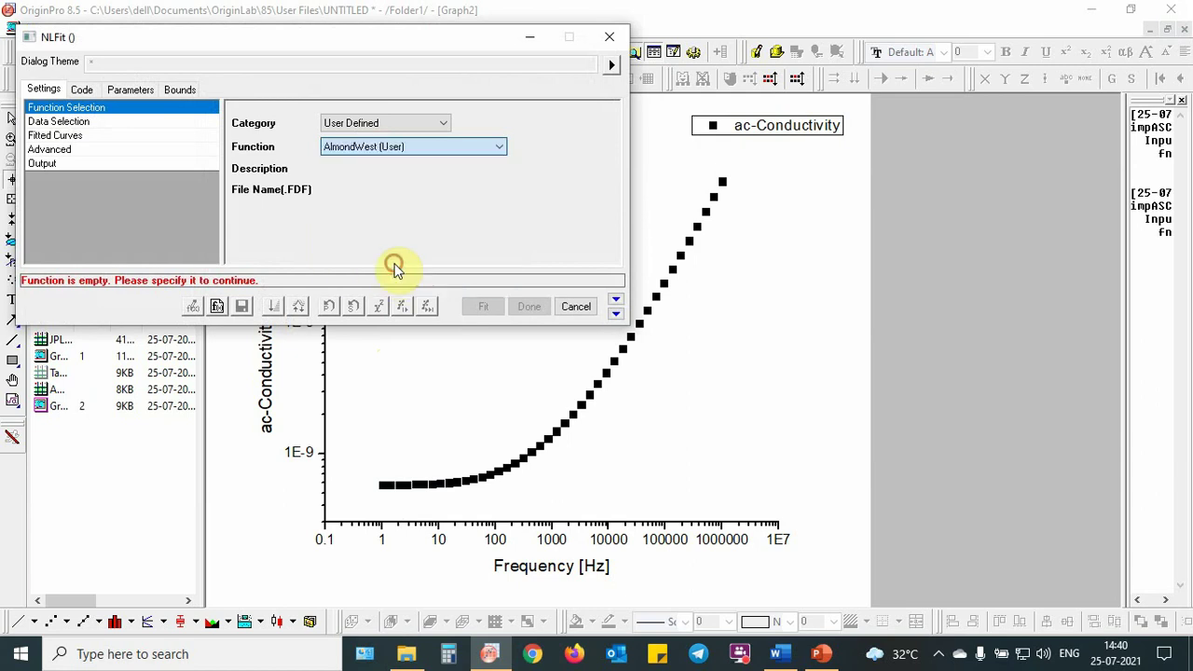
Step: Set the initial value of the sigma_dc fit parameter to 5.7E-10
{"action": "left_click", "coordinate": [145, 90]}
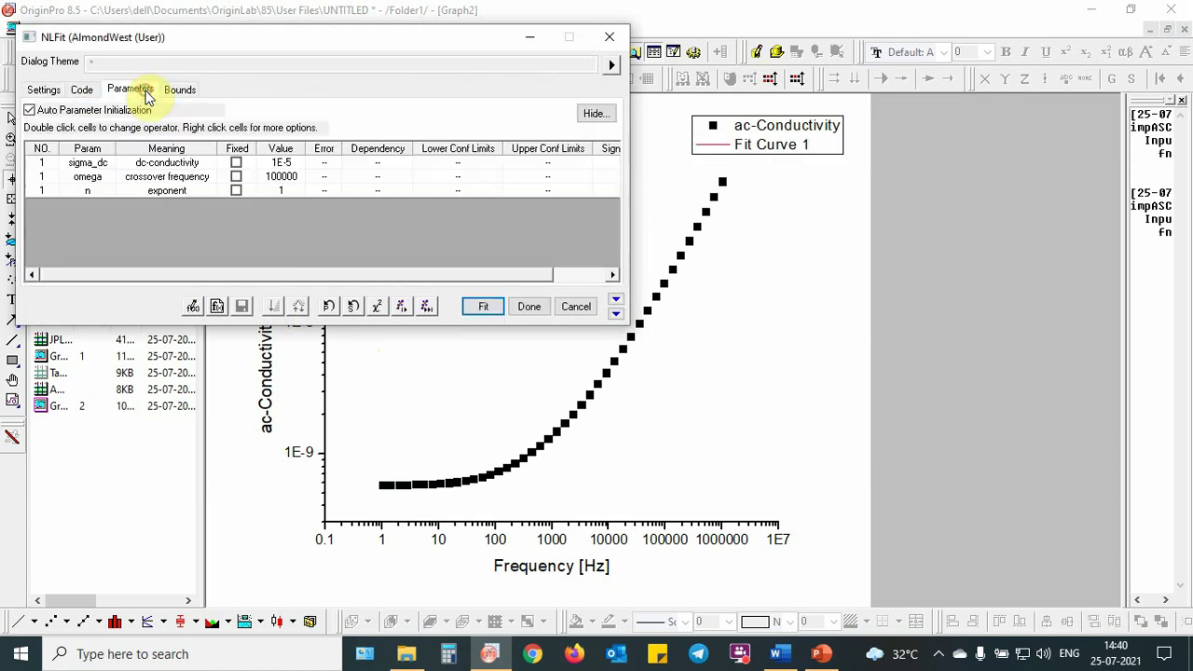
{"action": "left_click_drag", "start_coordinate": [268, 41], "coordinate": [731, 60]}
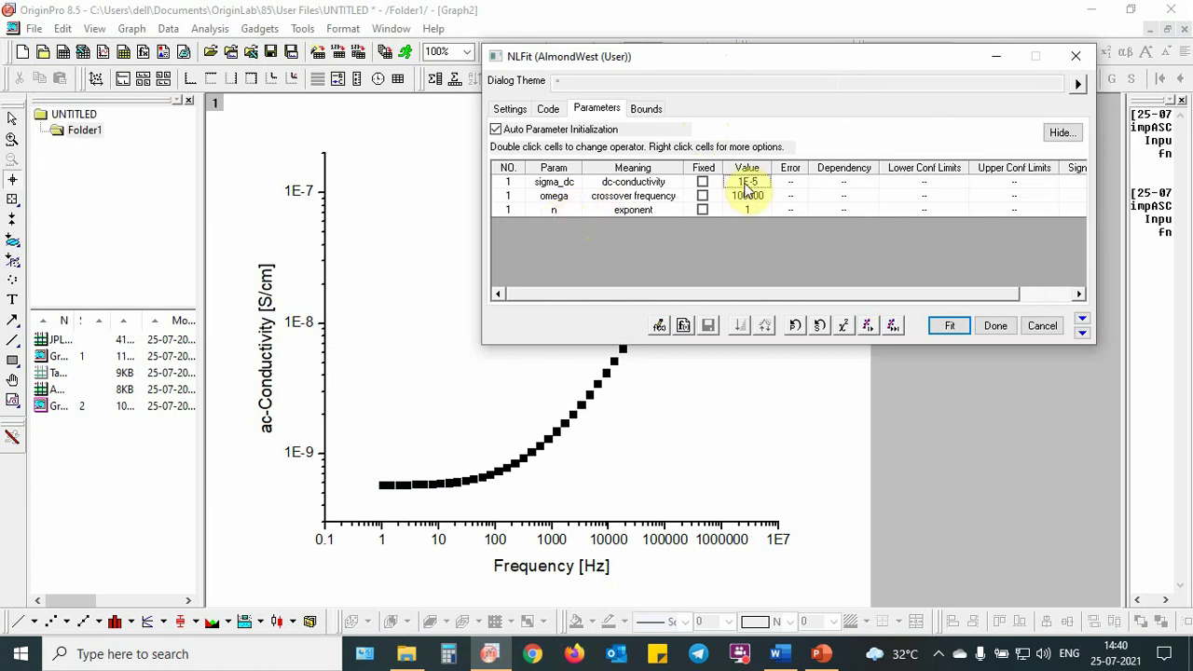
{"action": "type", "text": "5.7"}
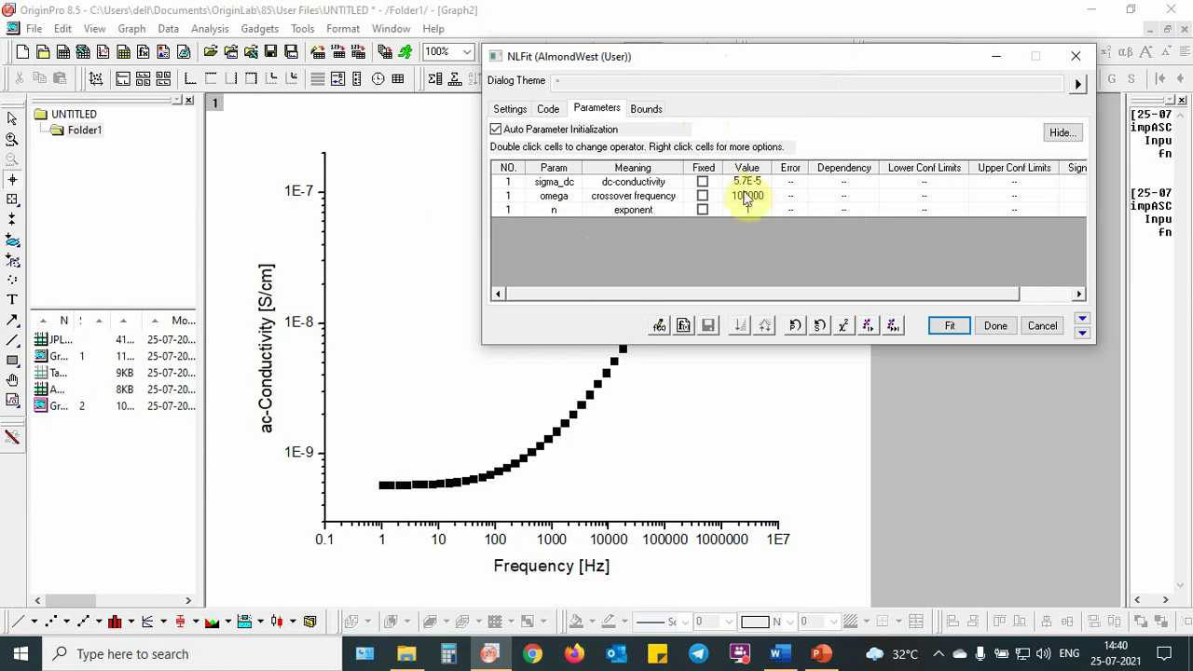
{"action": "left_click", "coordinate": [764, 184]}
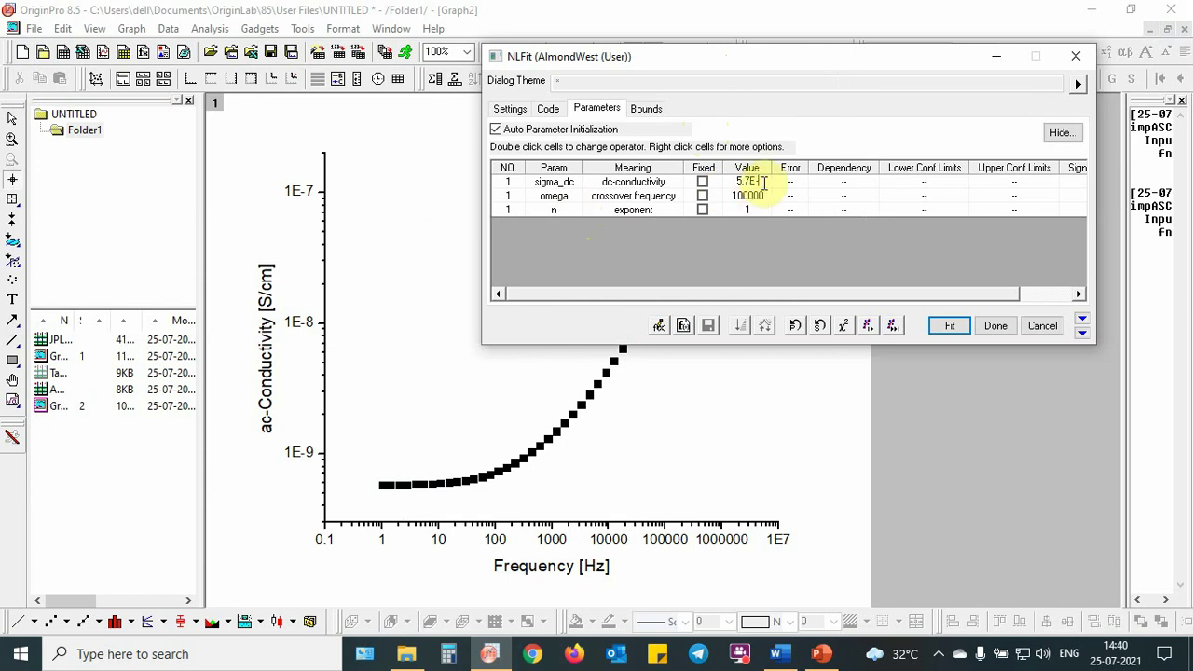
{"action": "type", "text": "10"}
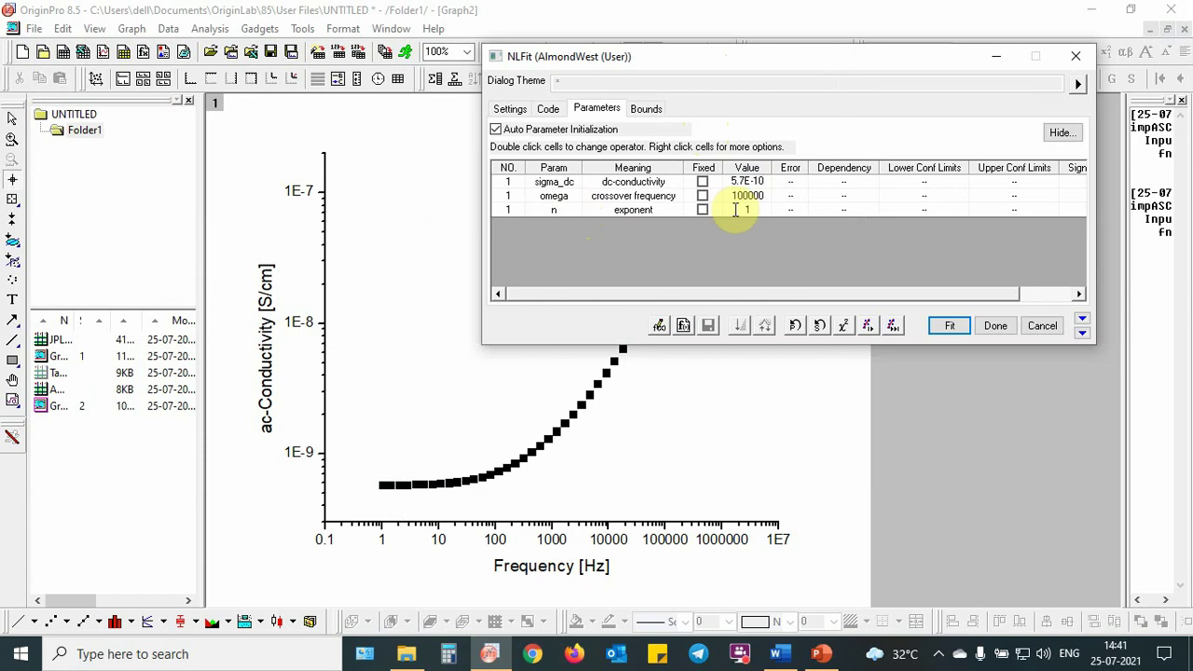
Step: Run the AlmondWest fit through several single iterations, iterate until converged, and output the fit results to the graph
{"action": "left_click", "coordinate": [1081, 326]}
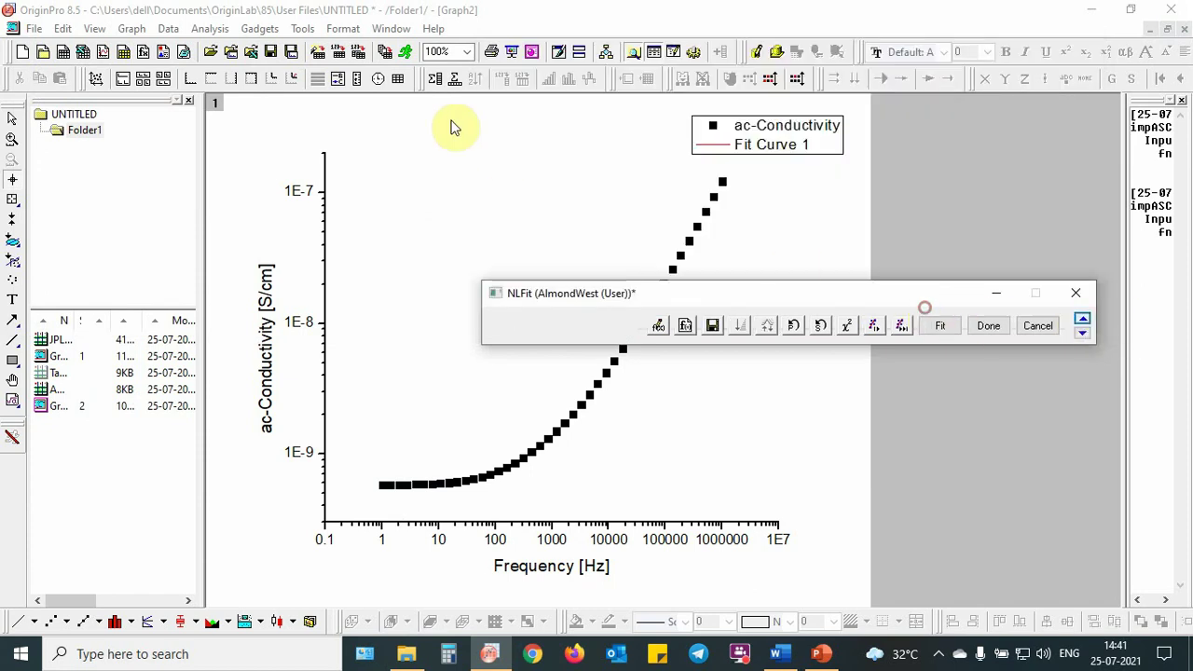
{"action": "left_click_drag", "start_coordinate": [671, 293], "coordinate": [255, 70]}
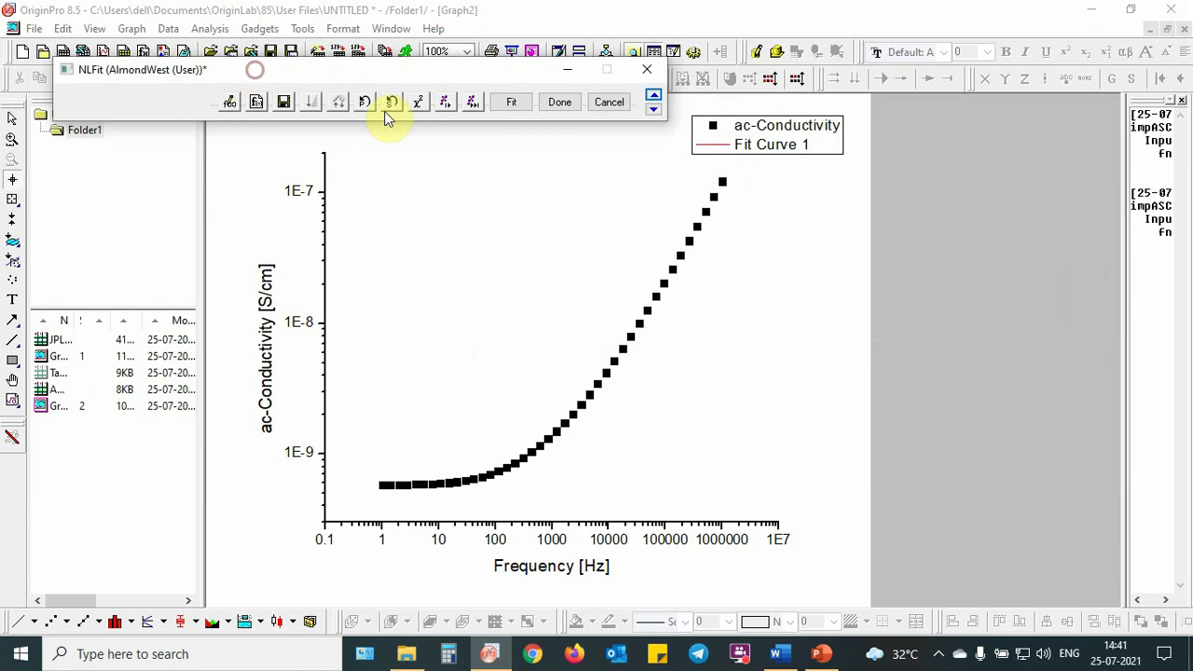
{"action": "left_click", "coordinate": [442, 102]}
{"action": "left_click", "coordinate": [443, 102]}
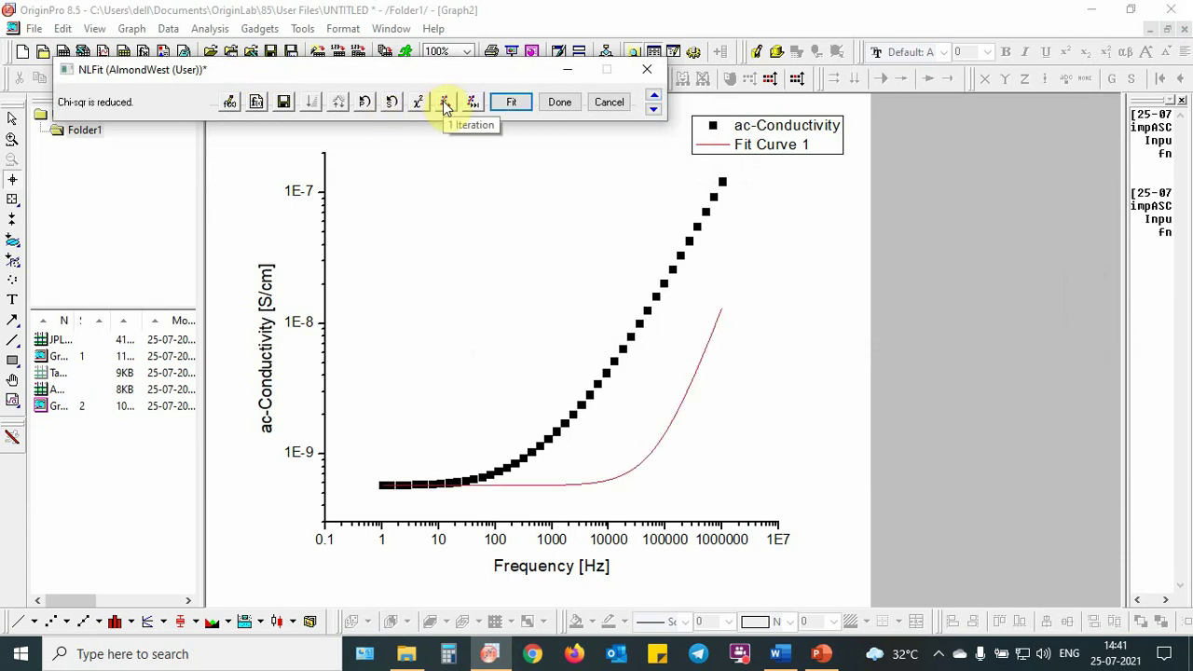
{"action": "left_click", "coordinate": [443, 102]}
{"action": "left_click", "coordinate": [443, 102]}
{"action": "left_click", "coordinate": [443, 101]}
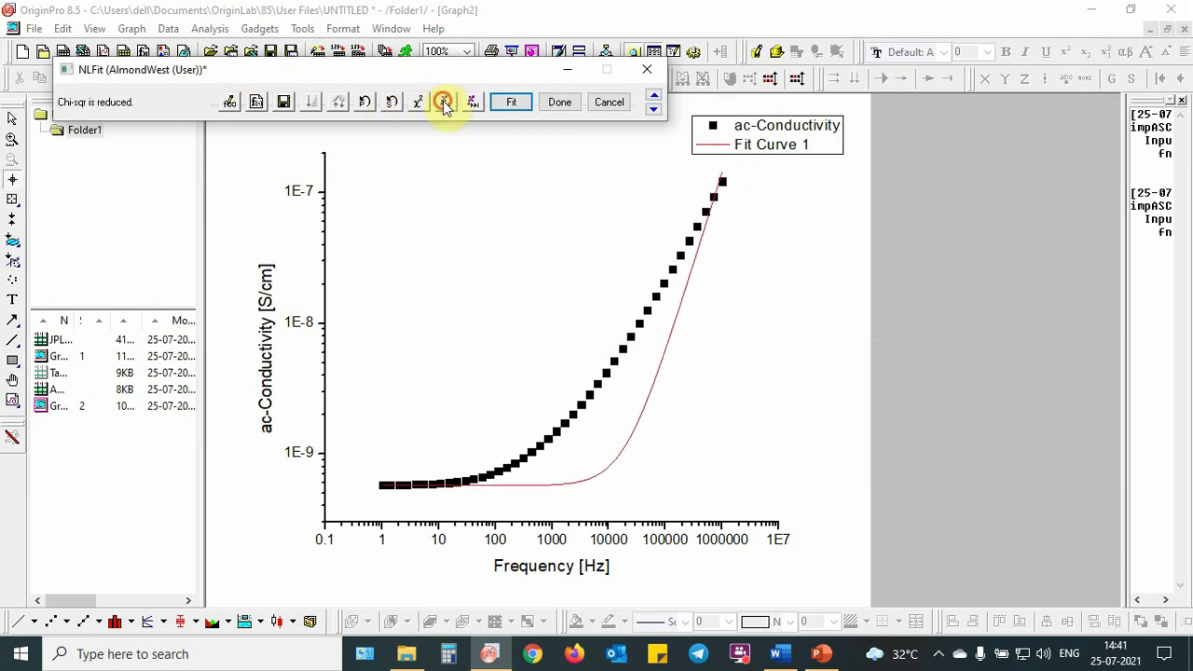
{"action": "left_click", "coordinate": [443, 101]}
{"action": "left_click", "coordinate": [470, 102]}
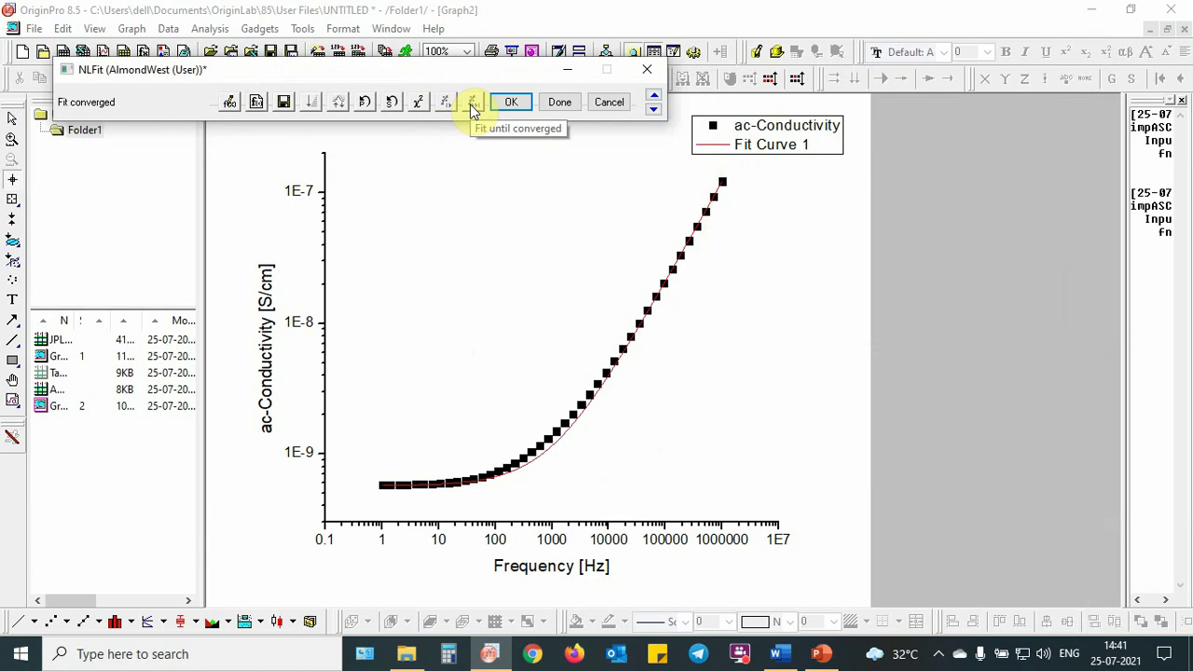
{"action": "left_click", "coordinate": [559, 103]}
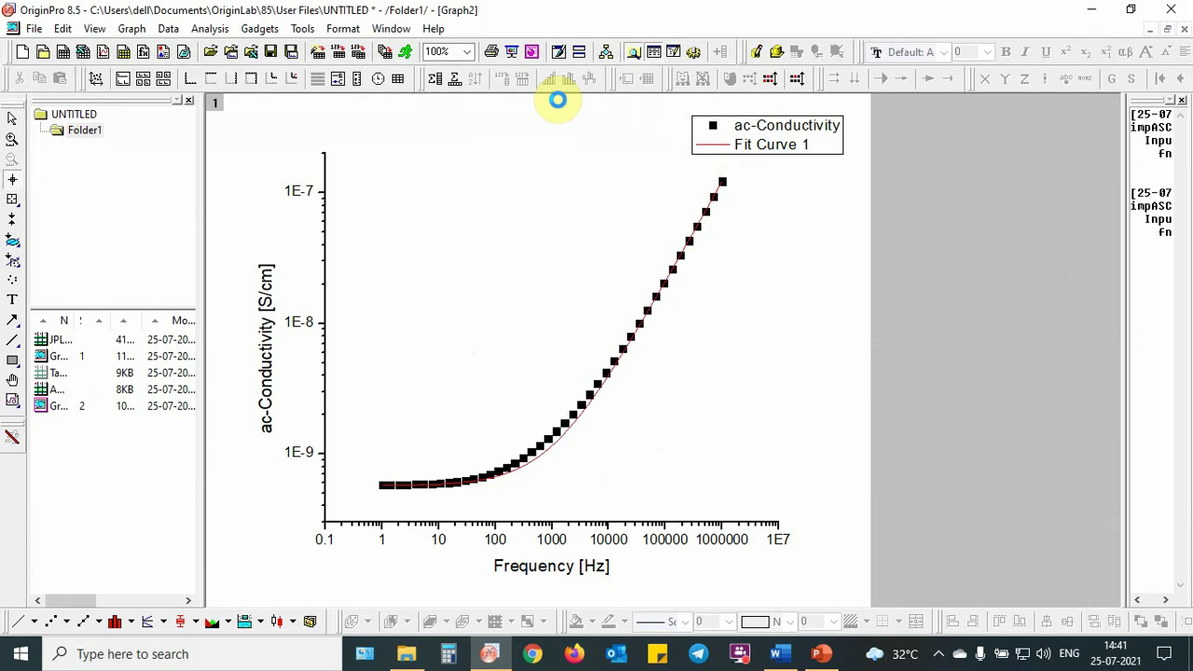
Step: Move the AlmondWest fit results table to the right of the curve below the legend and enlarge it for readability
{"action": "left_click_drag", "start_coordinate": [548, 300], "coordinate": [819, 292]}
{"action": "left_click_drag", "start_coordinate": [918, 365], "coordinate": [1108, 469]}
{"action": "left_click_drag", "start_coordinate": [1034, 368], "coordinate": [1025, 399]}
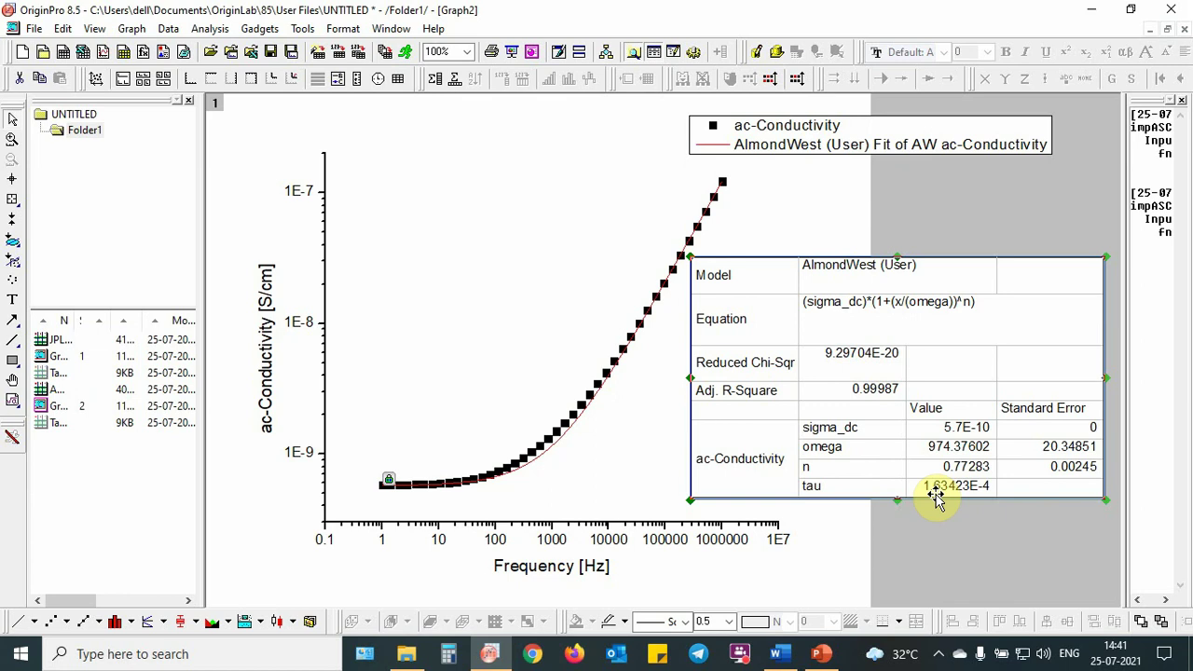
{"action": "left_click", "coordinate": [940, 655]}
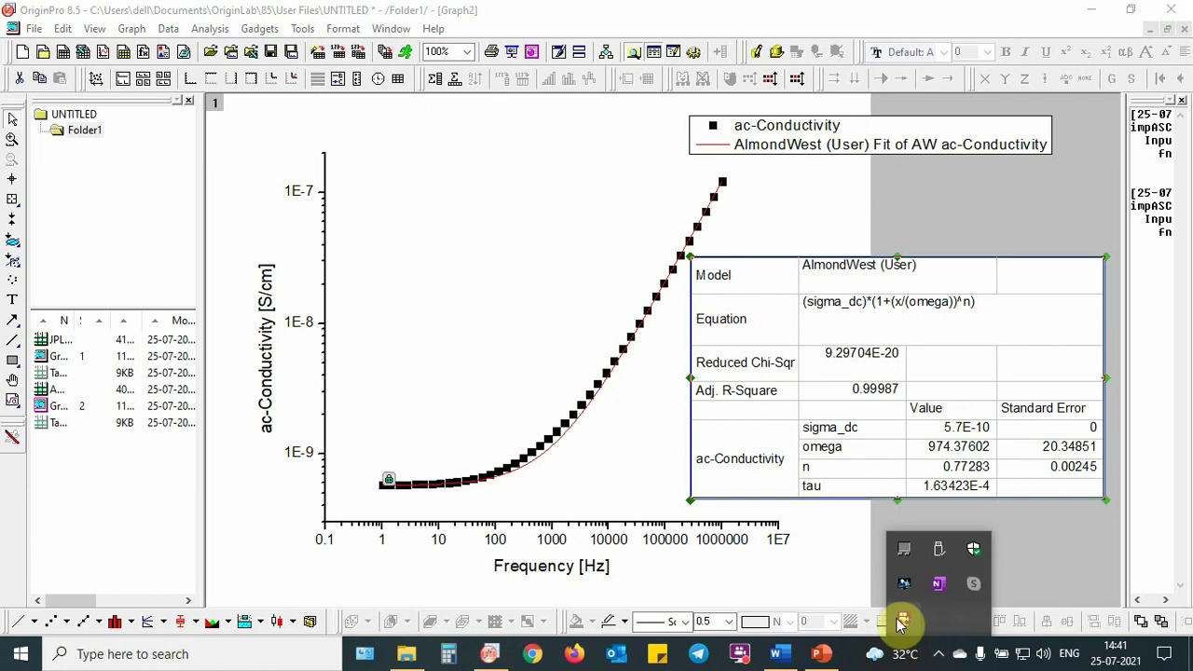